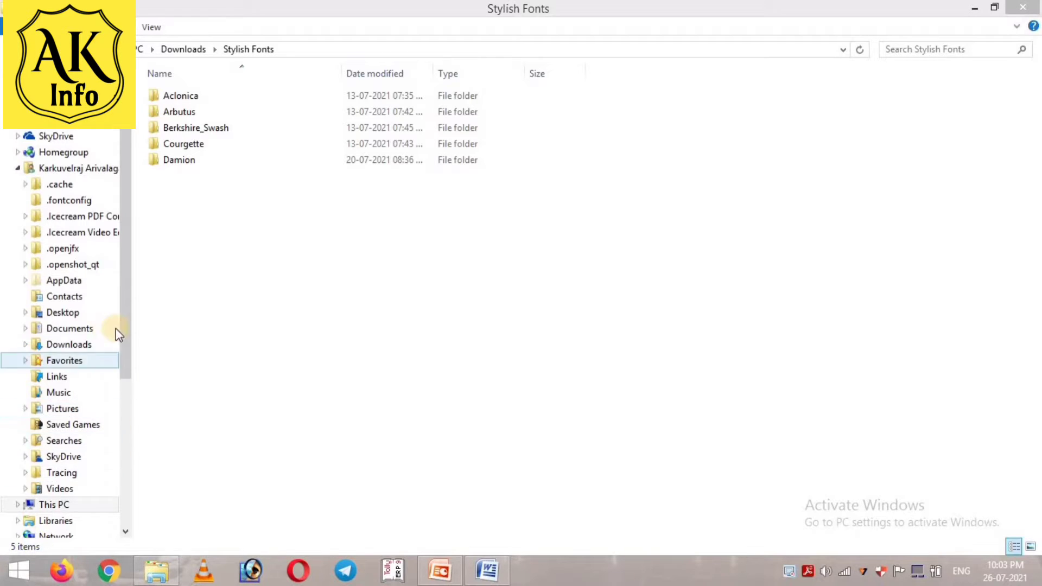
- Open the Aclonica-Regular font file from the Aclonica folder to preview it
left_click(266, 157)
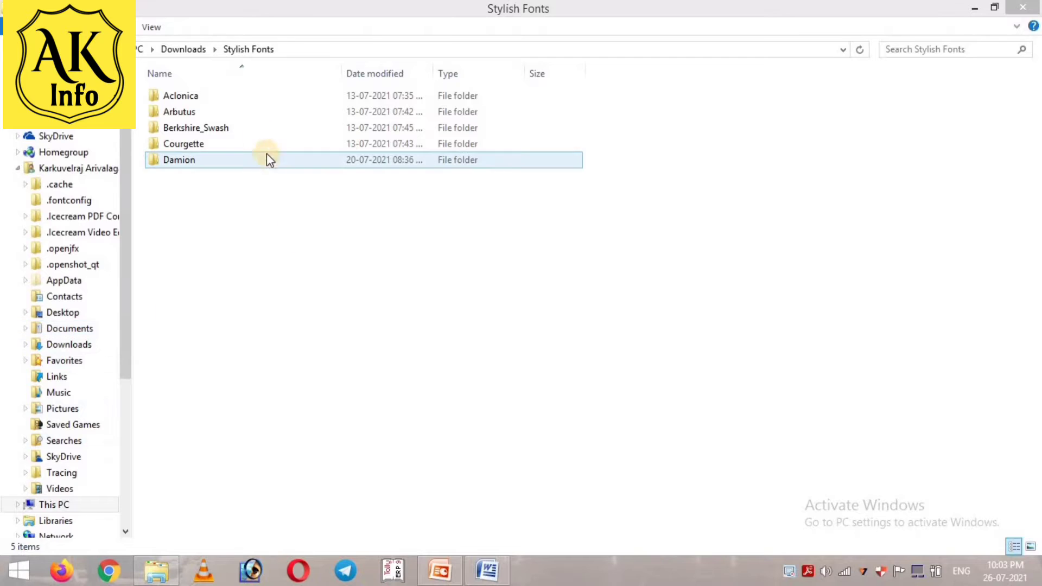
left_click(240, 98)
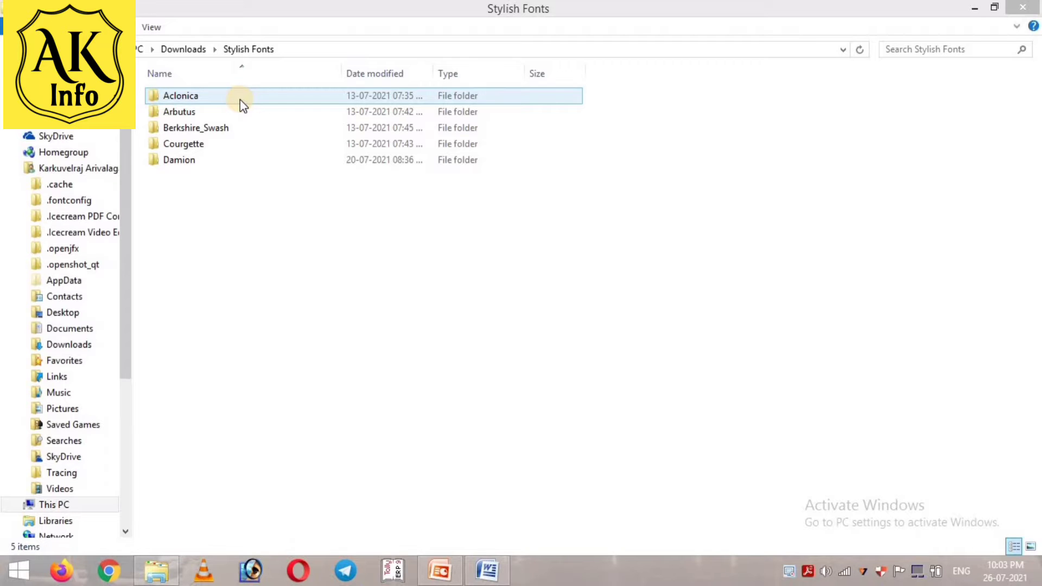
double_click(240, 97)
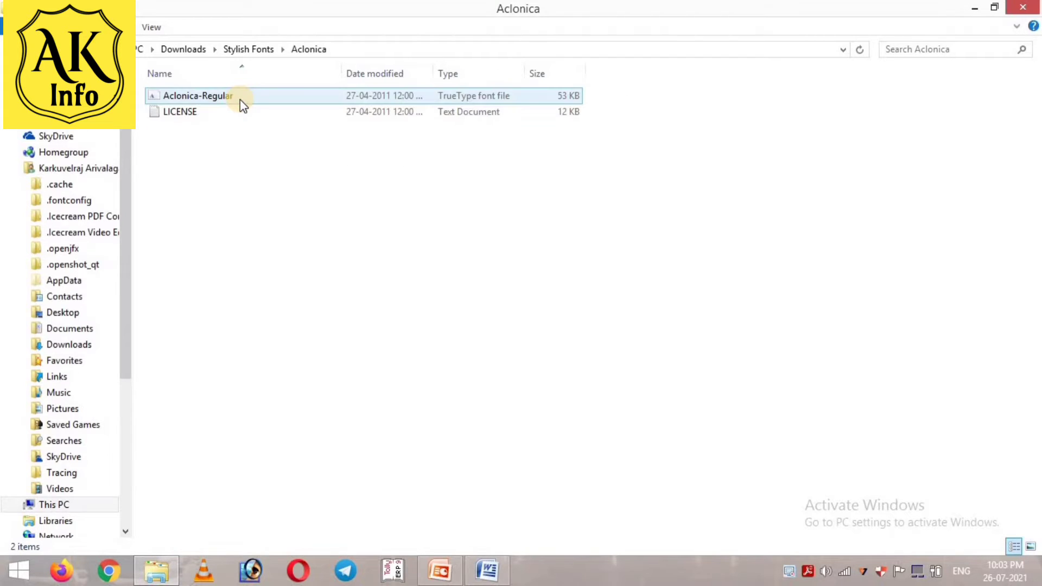
left_click(240, 98)
double_click(240, 98)
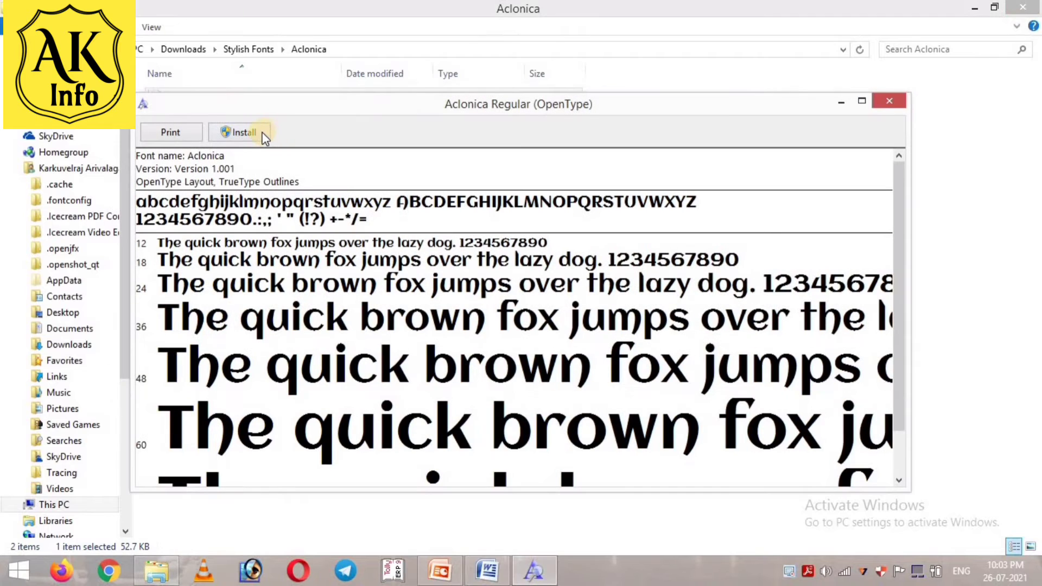
- Try to install the Aclonica Regular font, dismiss replacing the existing copy, and close the font preview
left_click(262, 133)
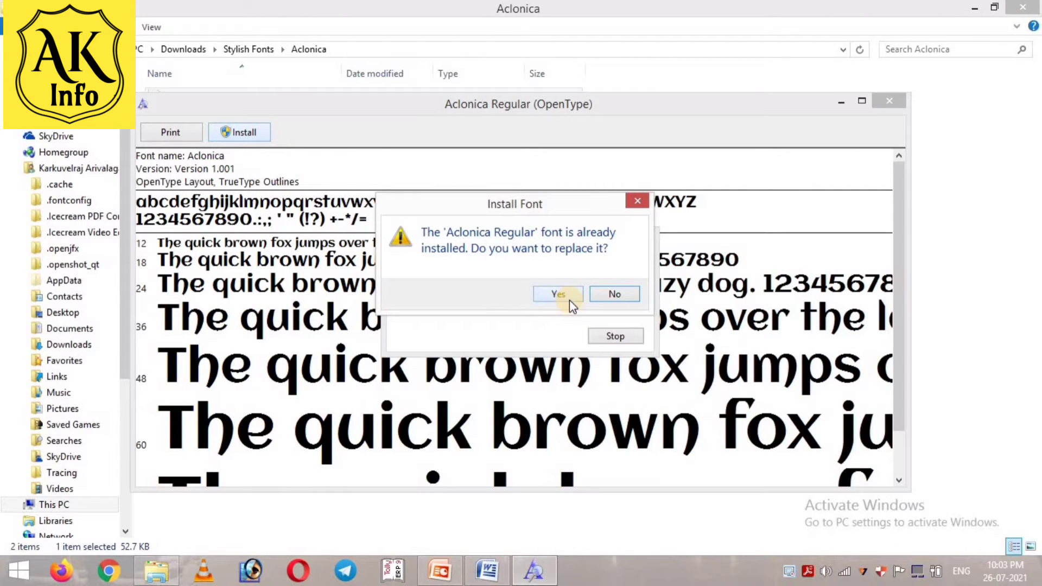
left_click(633, 205)
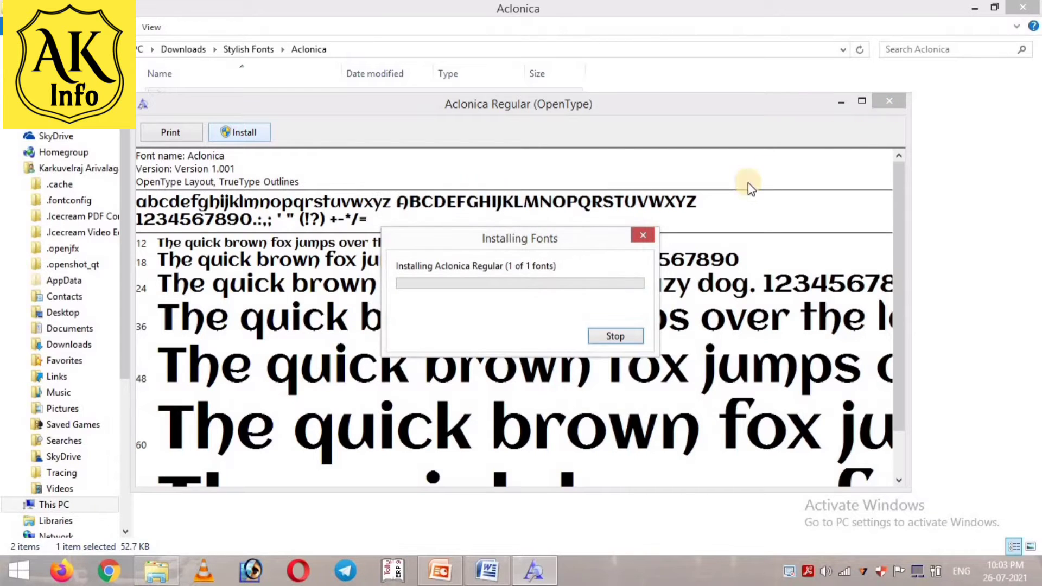
left_click(901, 101)
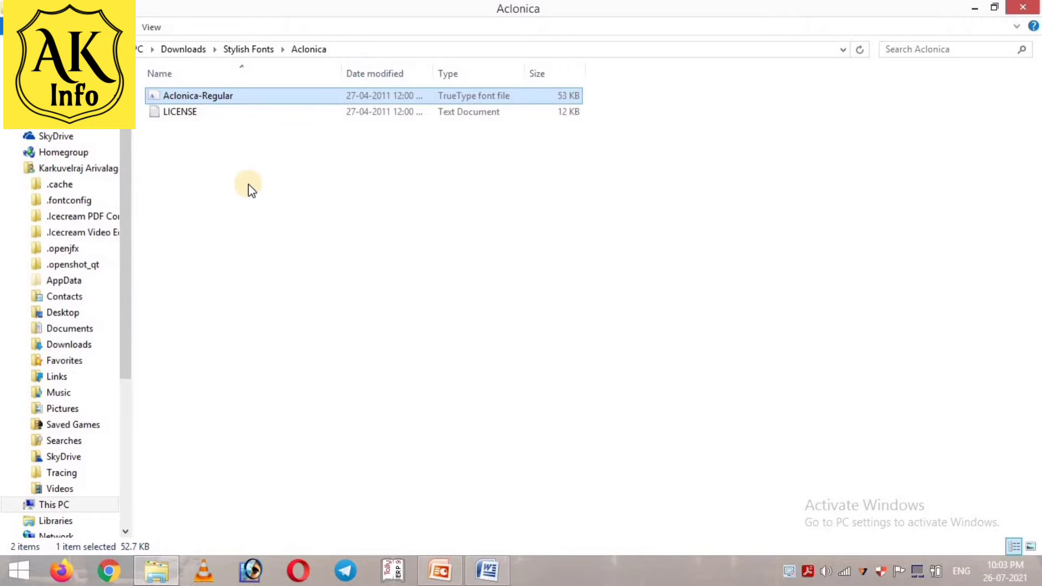
- Examine the installed fonts through the Control Panel in Small icons view, and close the window
left_click(975, 8)
left_click(19, 570)
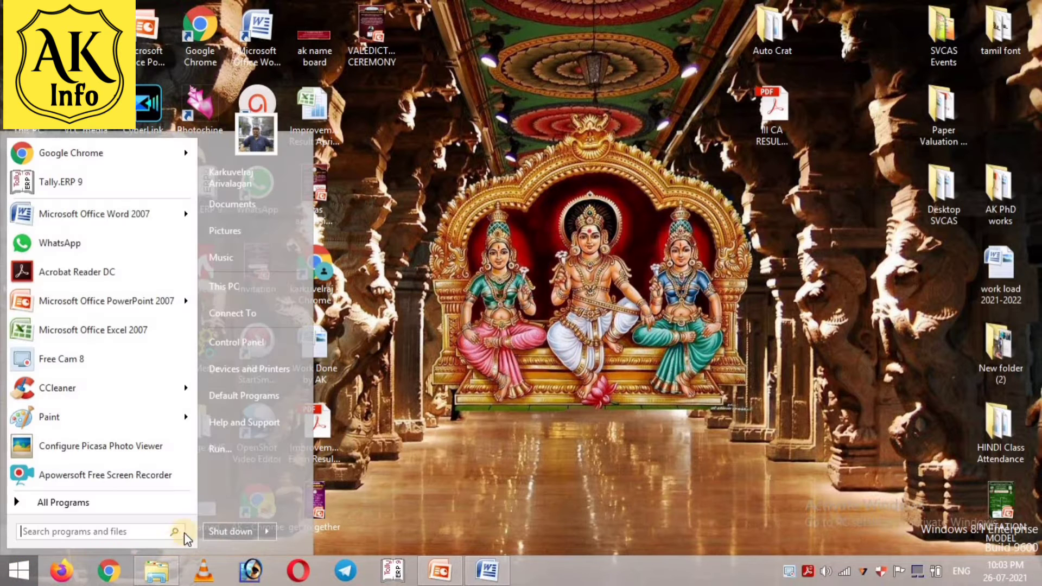
left_click(243, 345)
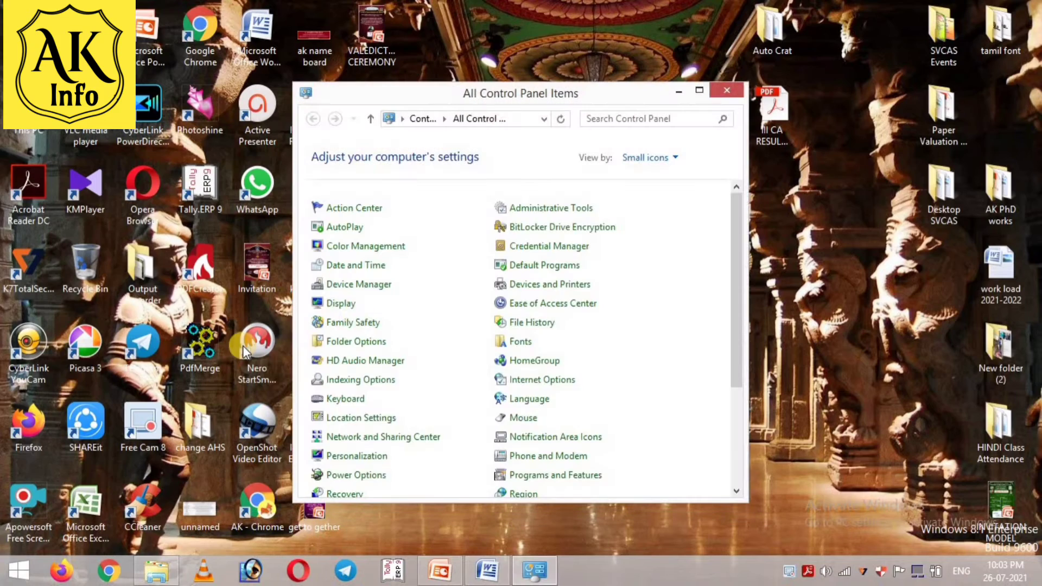
left_click(700, 92)
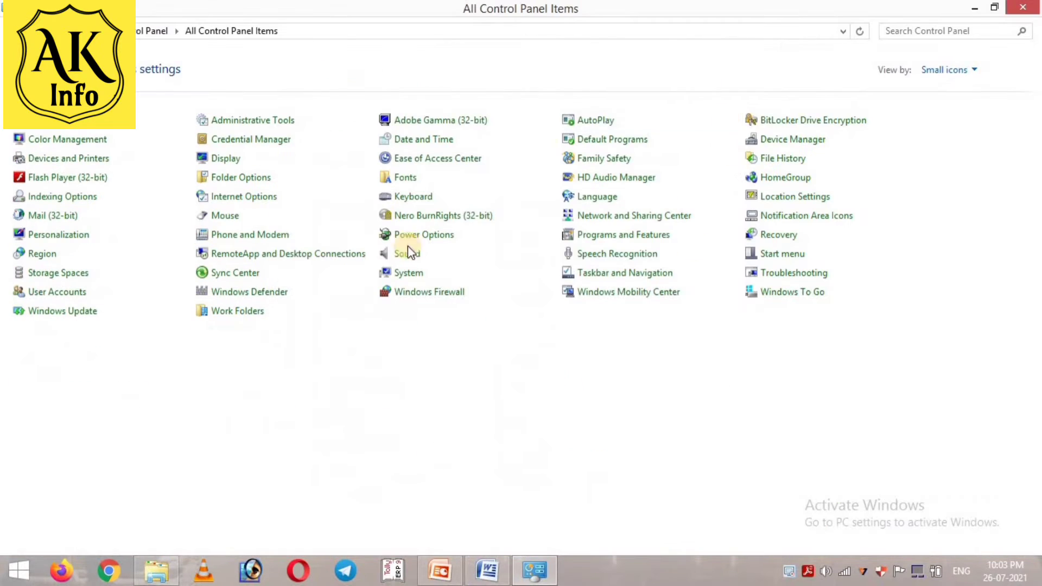
left_click(954, 72)
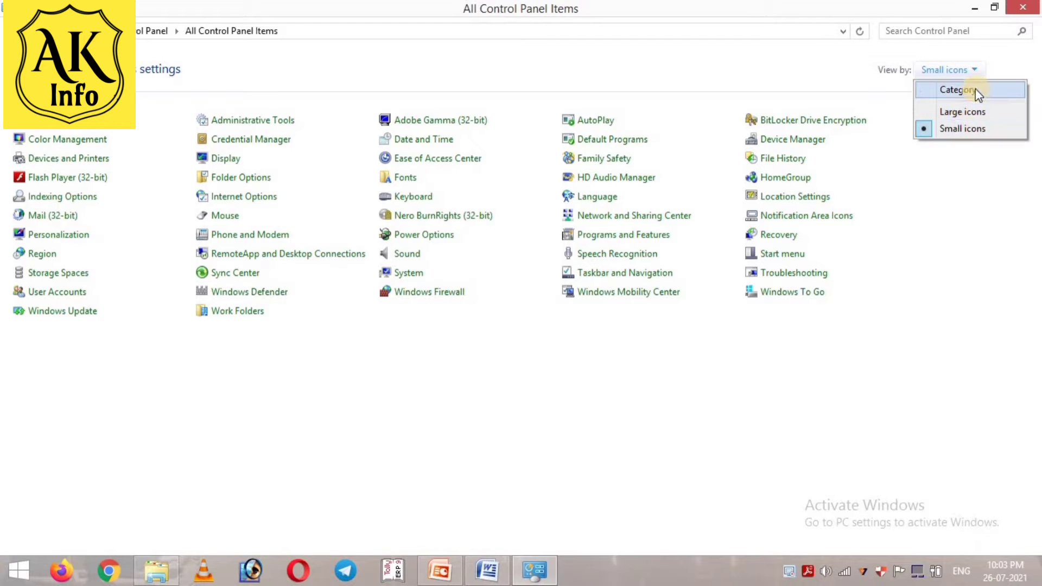
left_click(970, 127)
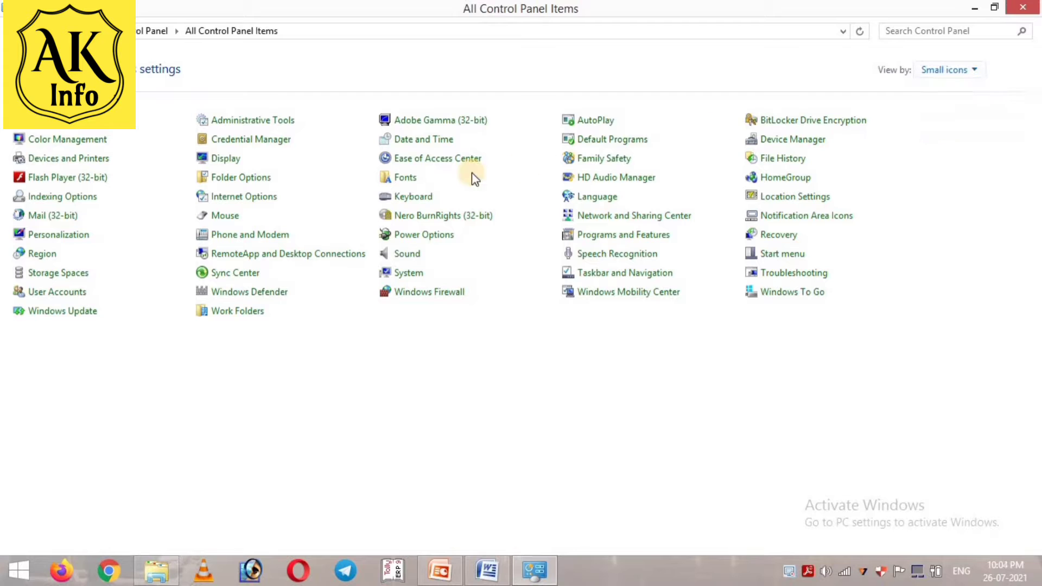
left_click(397, 179)
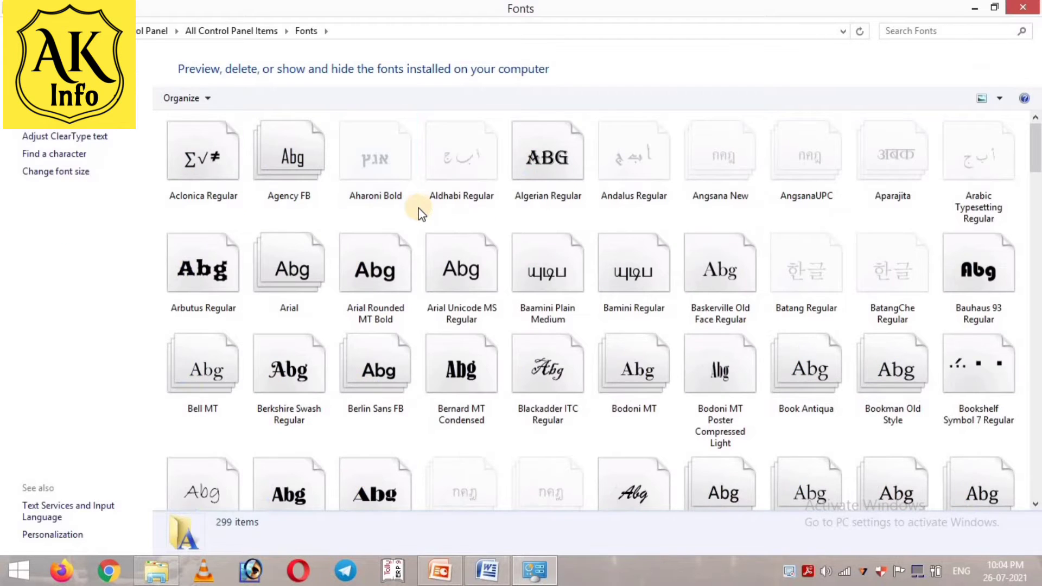
left_click(1022, 7)
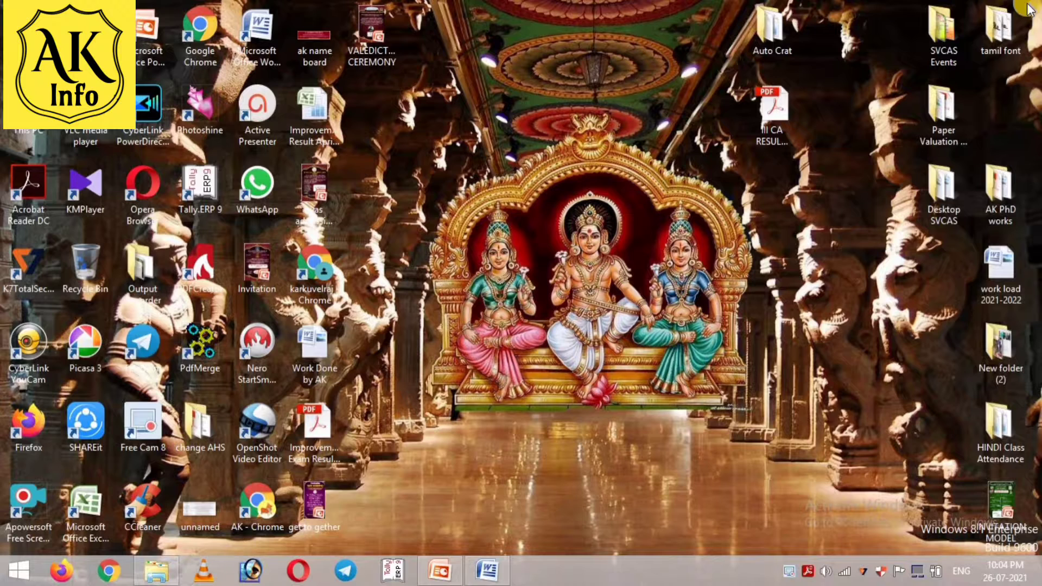
- Switch to PowerPoint, play the slide show from the beginning up to the Damion slide, and end it
left_click(438, 570)
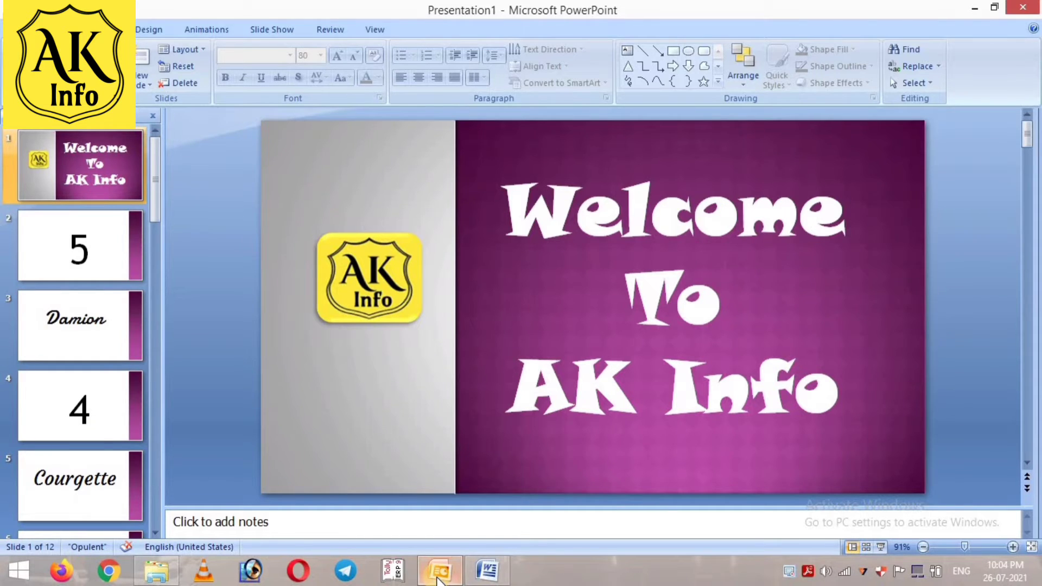
key("F5")
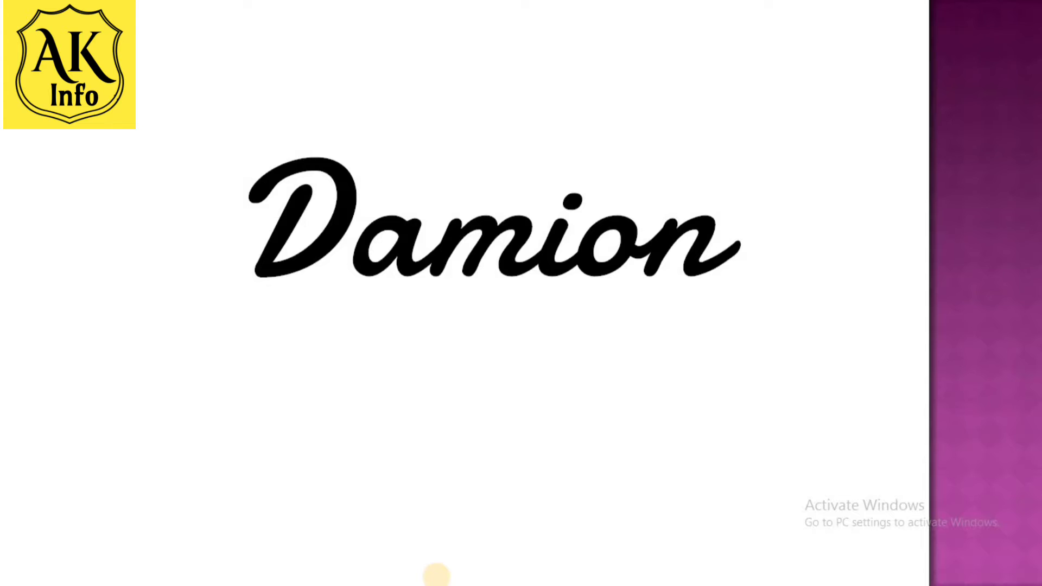
key("Escape")
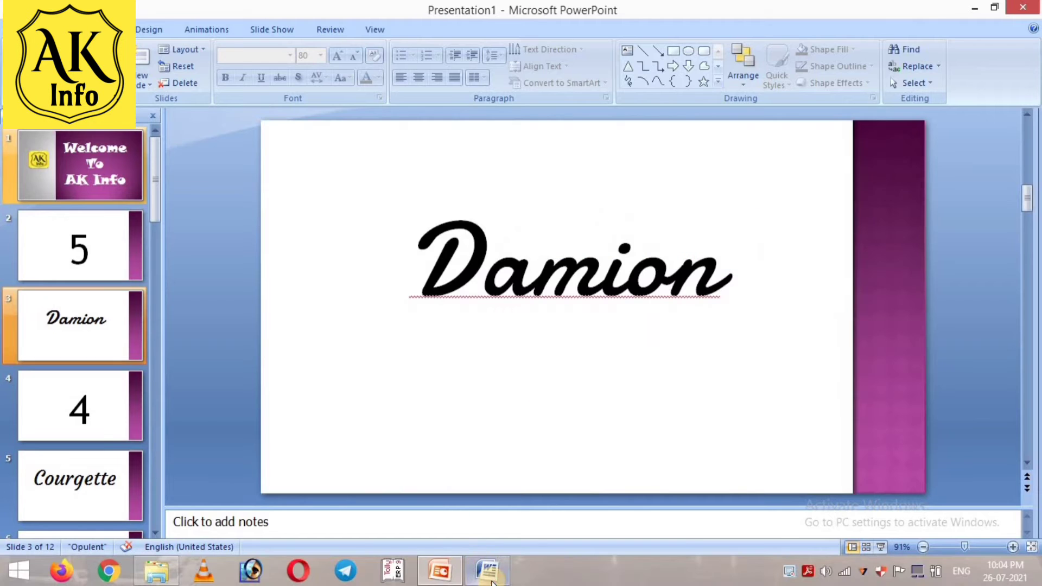
- Switch to Word and enter "Good Morning Have a Nice Day" as a centred line
left_click(491, 581)
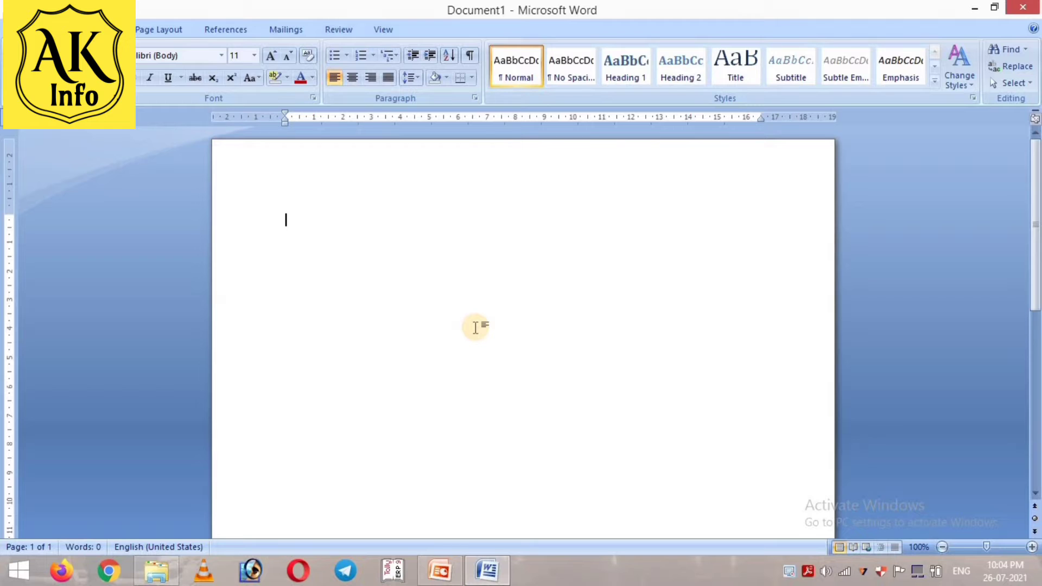
type("Good Morning")
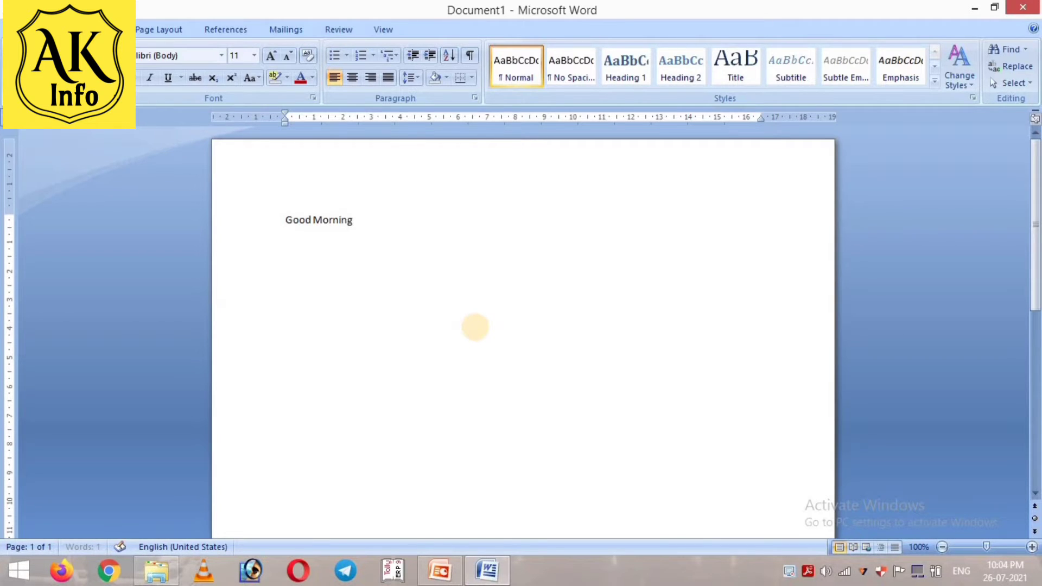
type(" Have a Nice Day")
left_click_drag(447, 230, 291, 235)
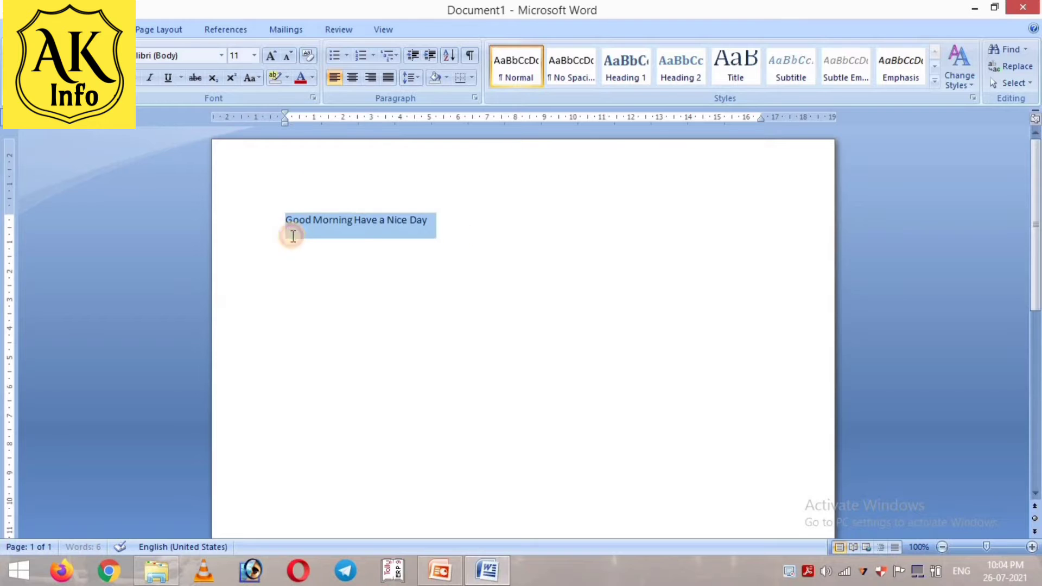
left_click(351, 77)
- Apply the Damion font to the selected greeting line
left_click(226, 57)
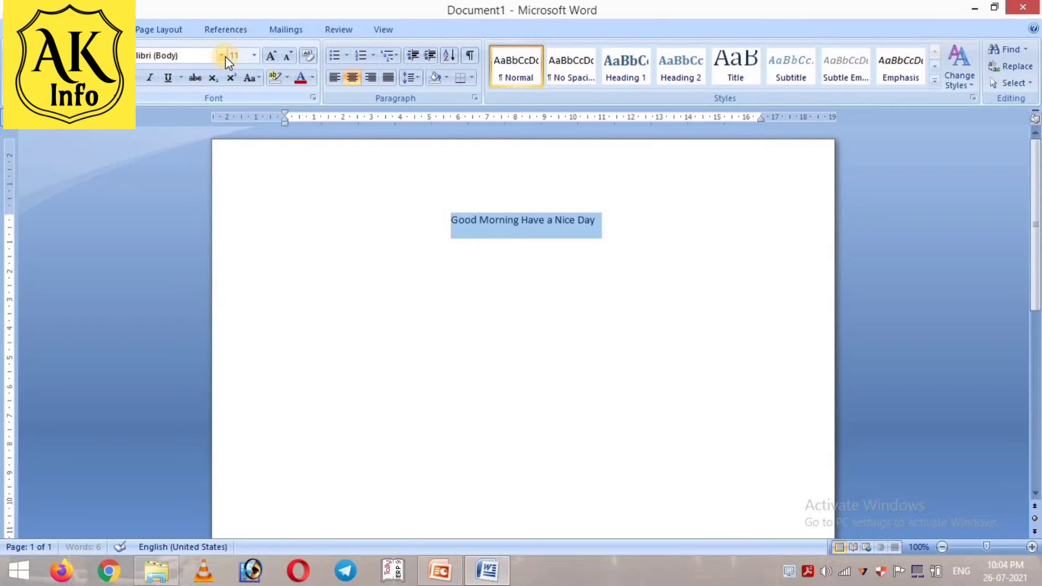
left_click(225, 56)
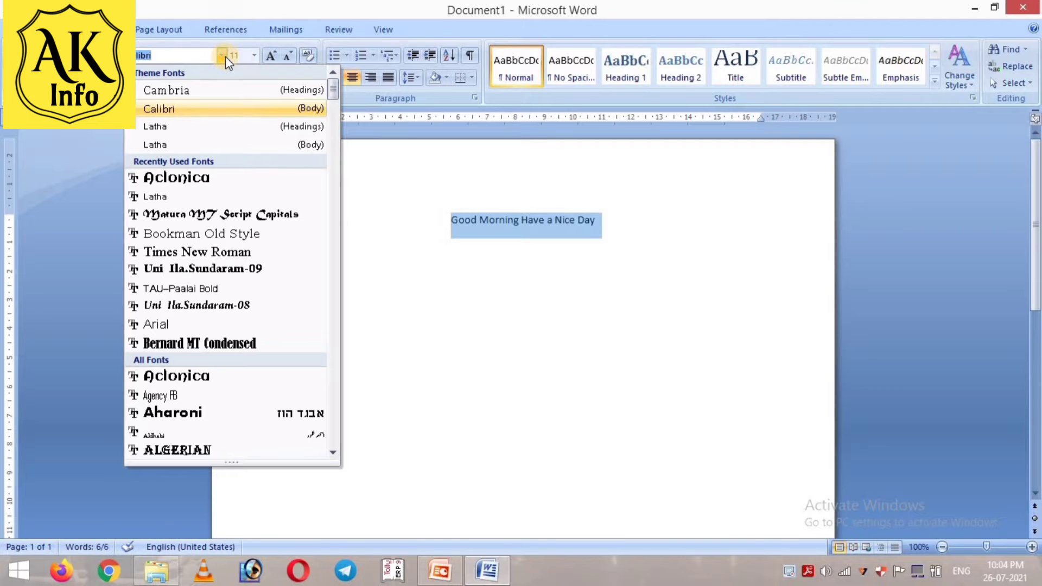
type("dam")
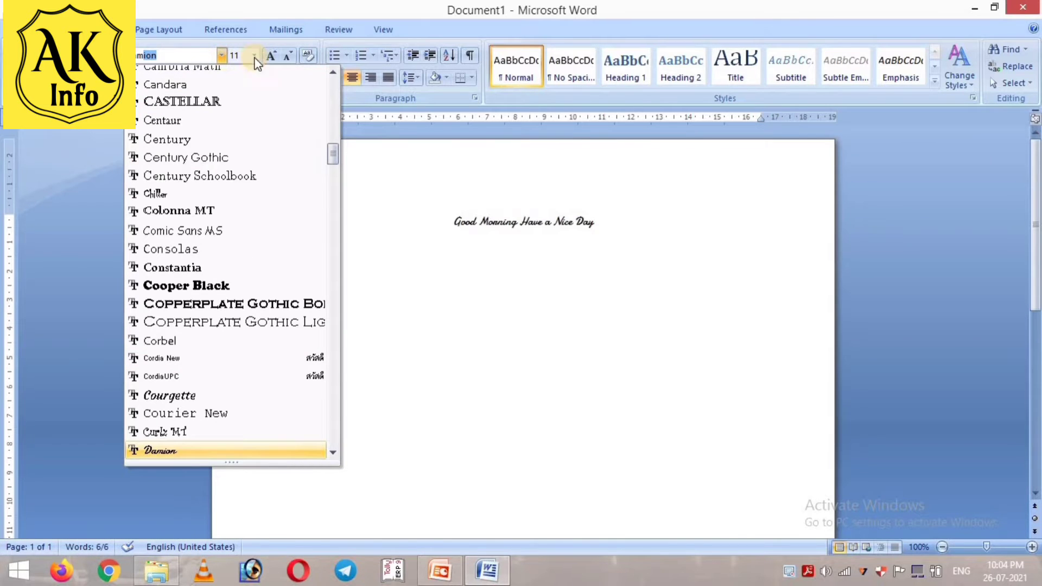
left_click(201, 452)
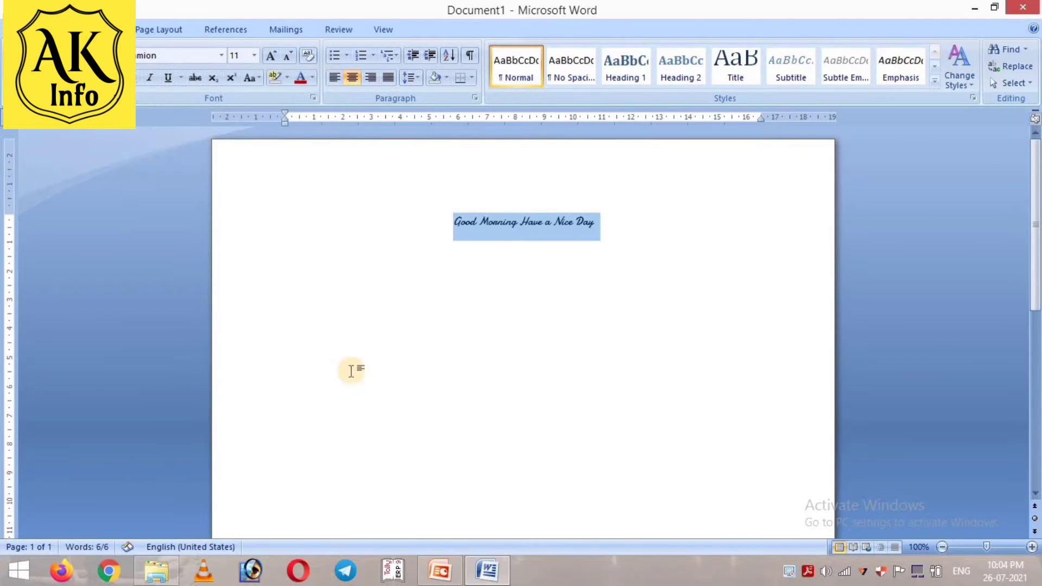
- Make the greeting line bold and enlarge its font size to 36
left_click(272, 56)
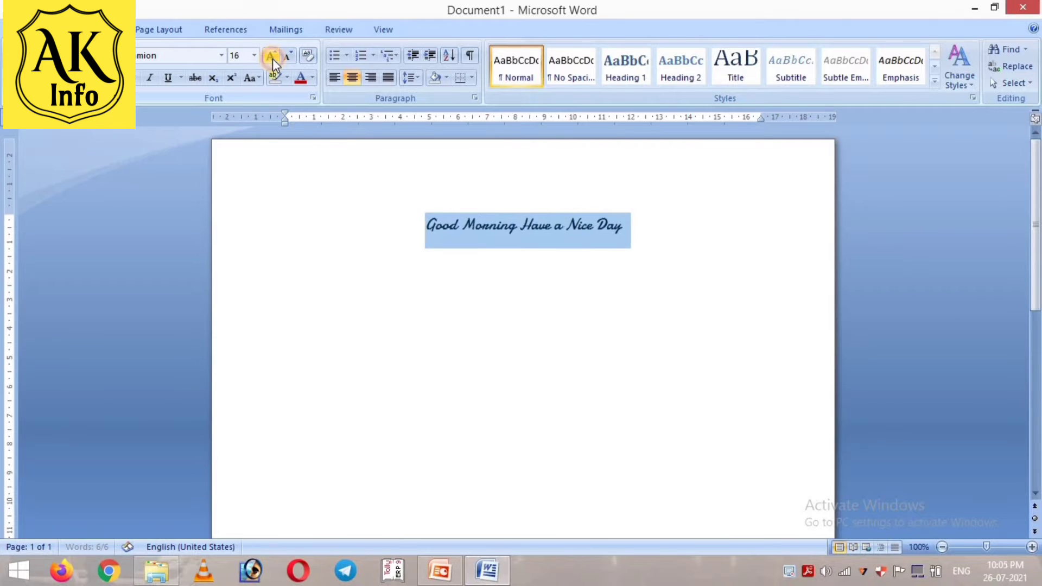
left_click(273, 57)
left_click(272, 56)
left_click(272, 57)
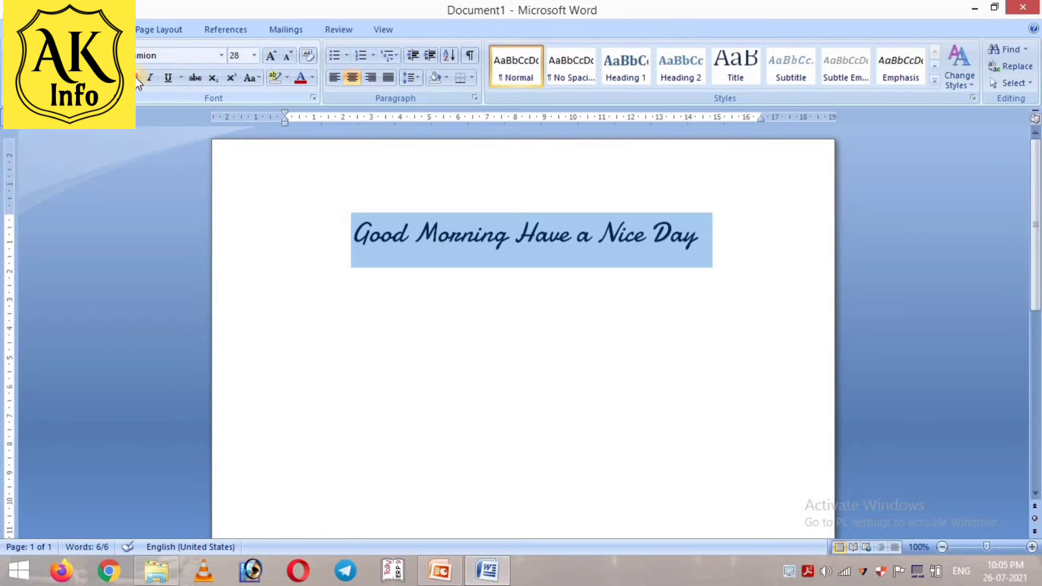
left_click(136, 78)
left_click(272, 56)
left_click(271, 56)
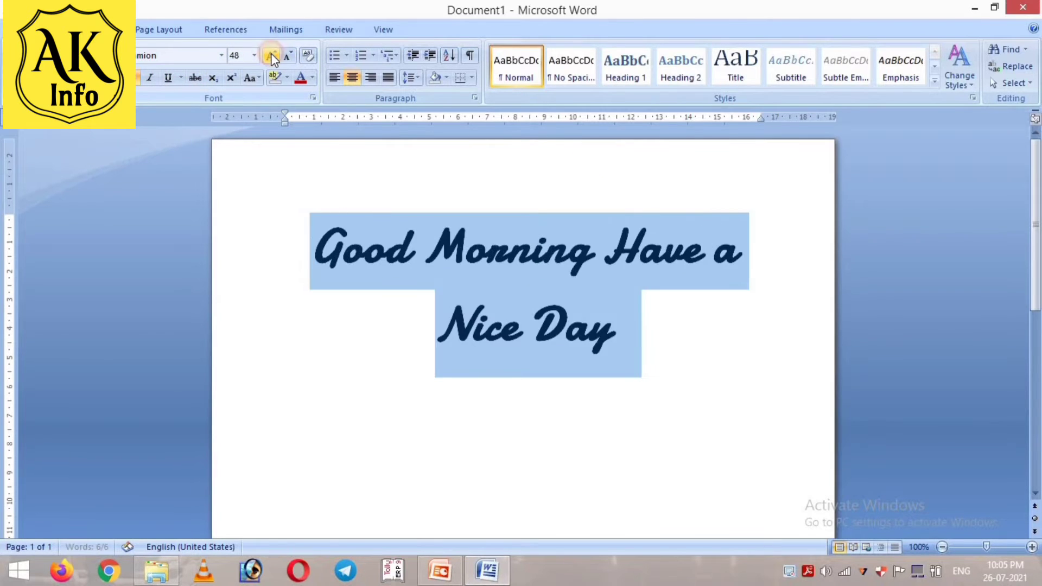
left_click(285, 53)
left_click(286, 54)
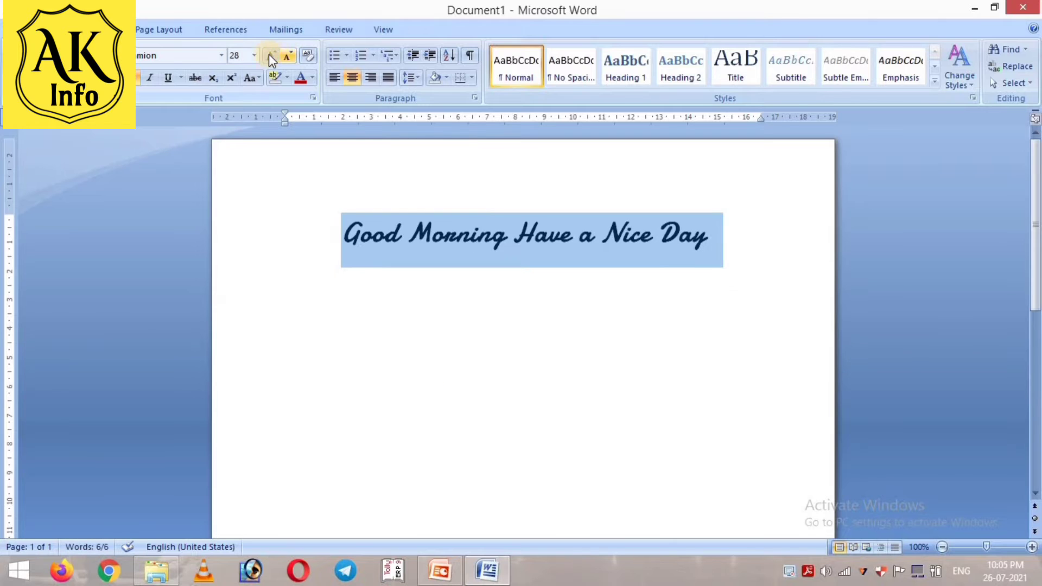
left_click(271, 59)
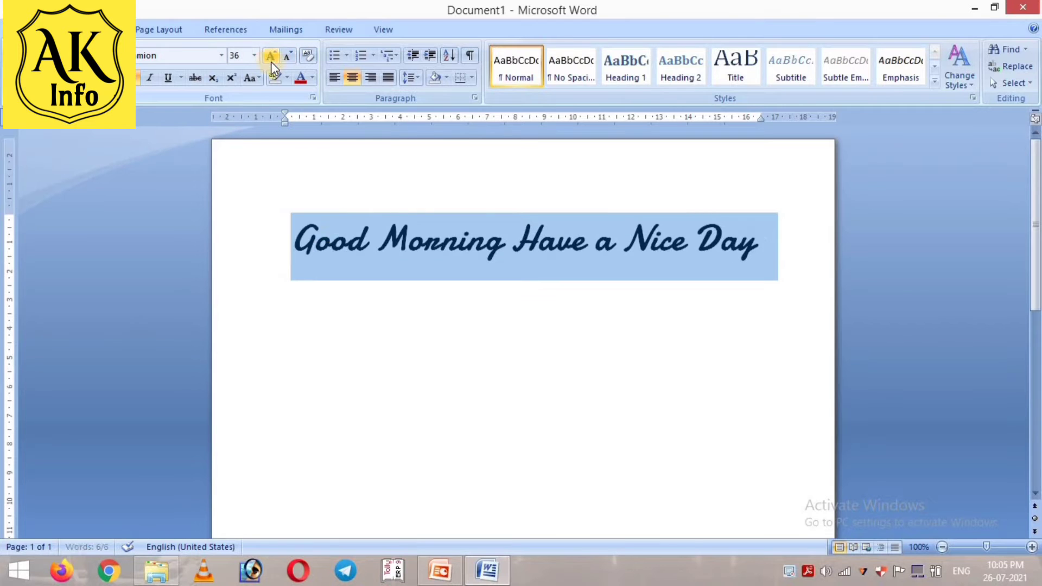
- Switch to PowerPoint, play the slide show from the current slide through to the Courgette slide, and end it
left_click(500, 571)
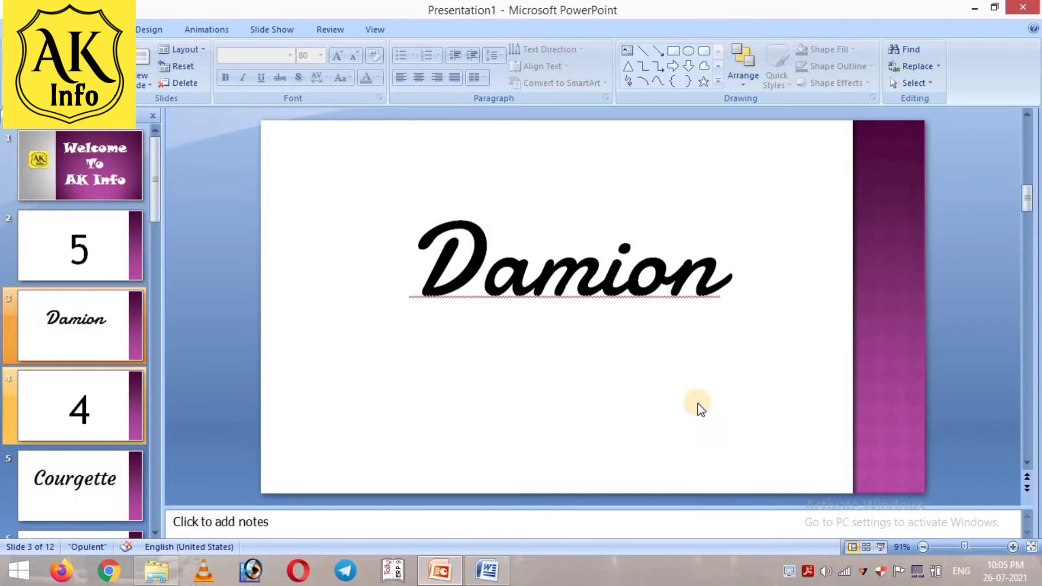
left_click(881, 546)
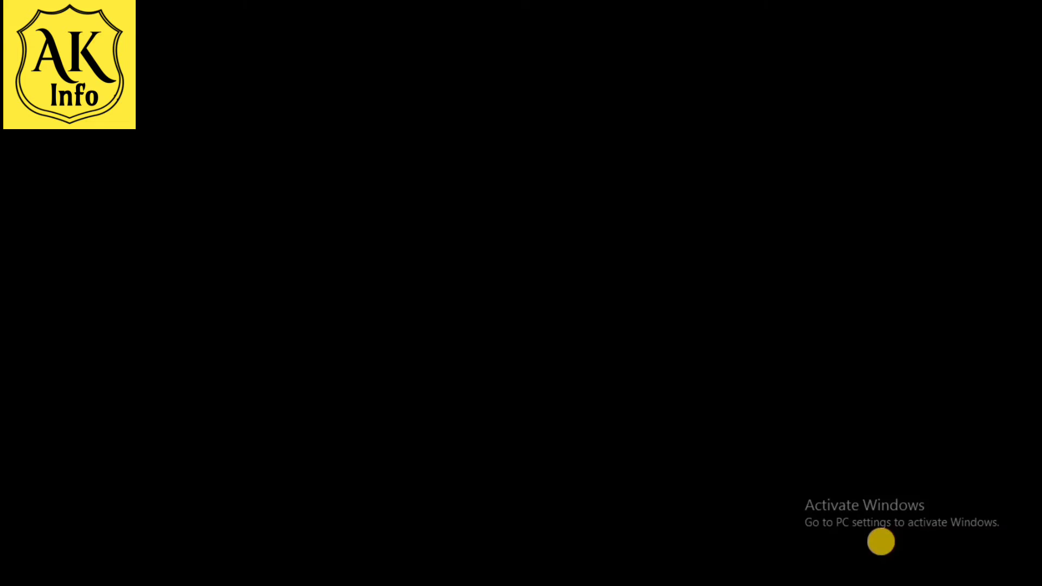
left_click(881, 542)
left_click(880, 542)
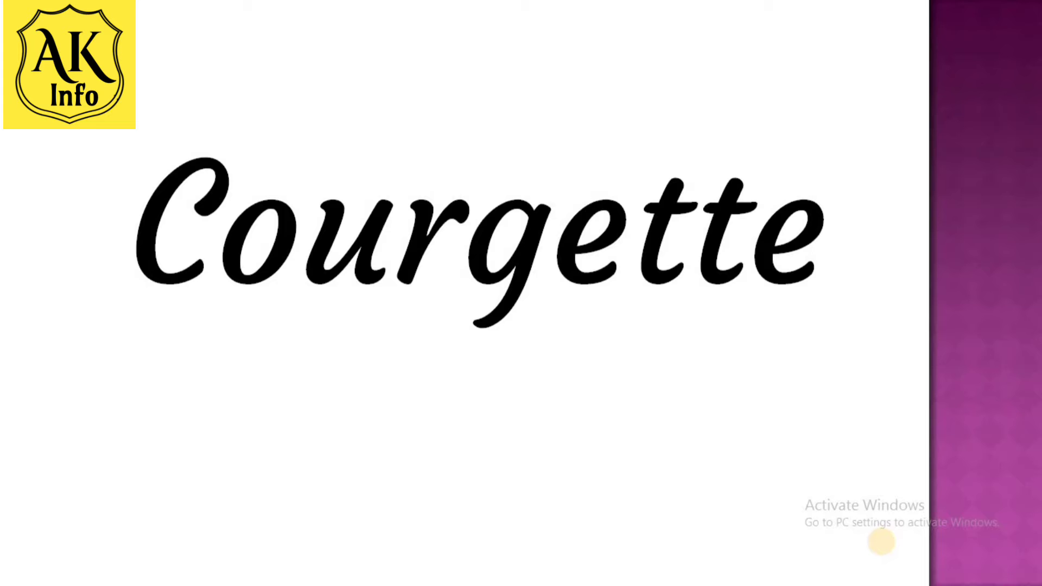
key("Escape")
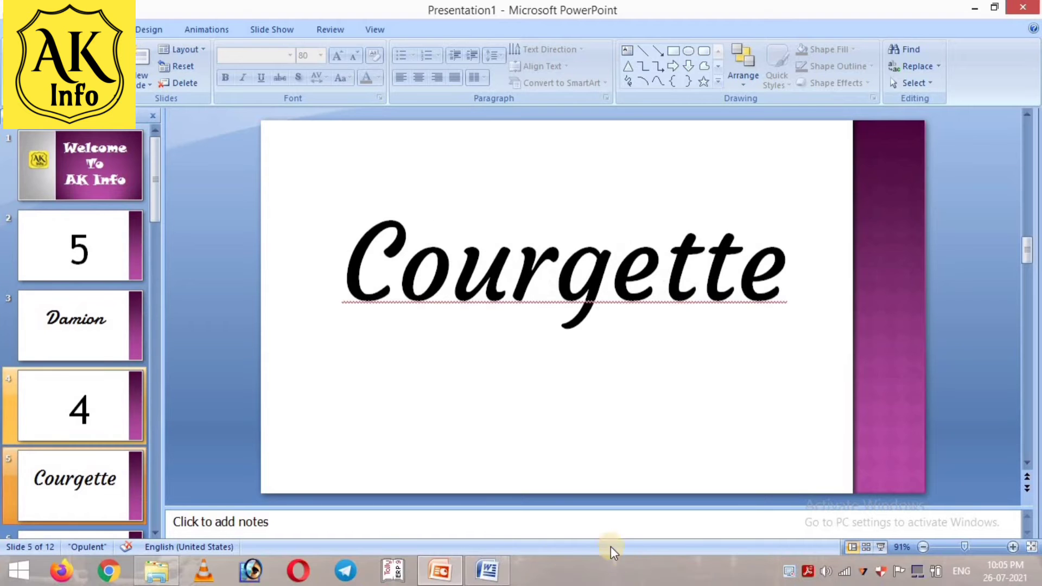
- Switch to Word and apply the Courgette font to the whole greeting line
left_click(494, 577)
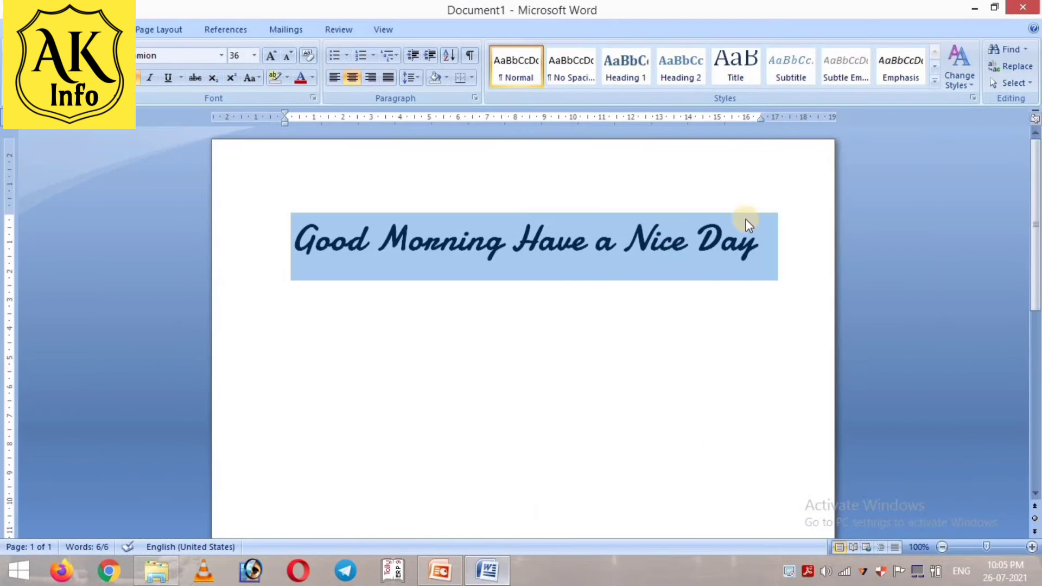
left_click(760, 253)
left_click_drag(758, 251, 247, 122)
left_click(222, 56)
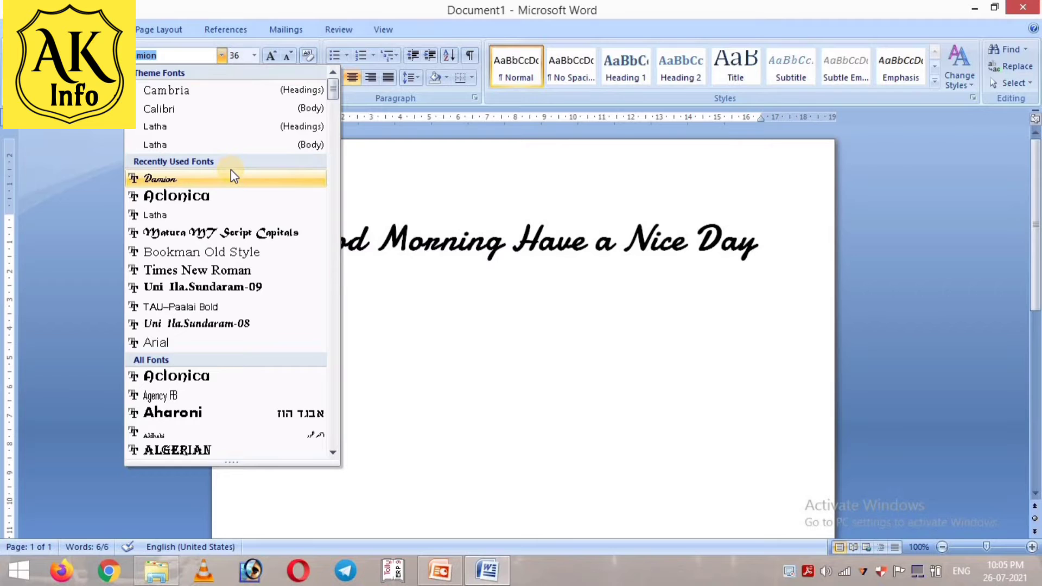
type("cou")
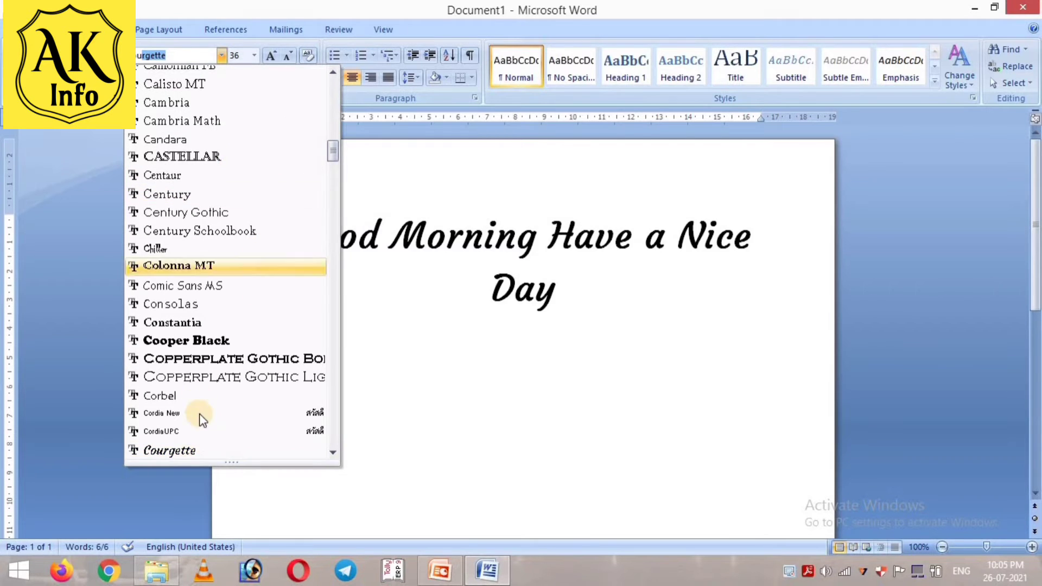
left_click(190, 449)
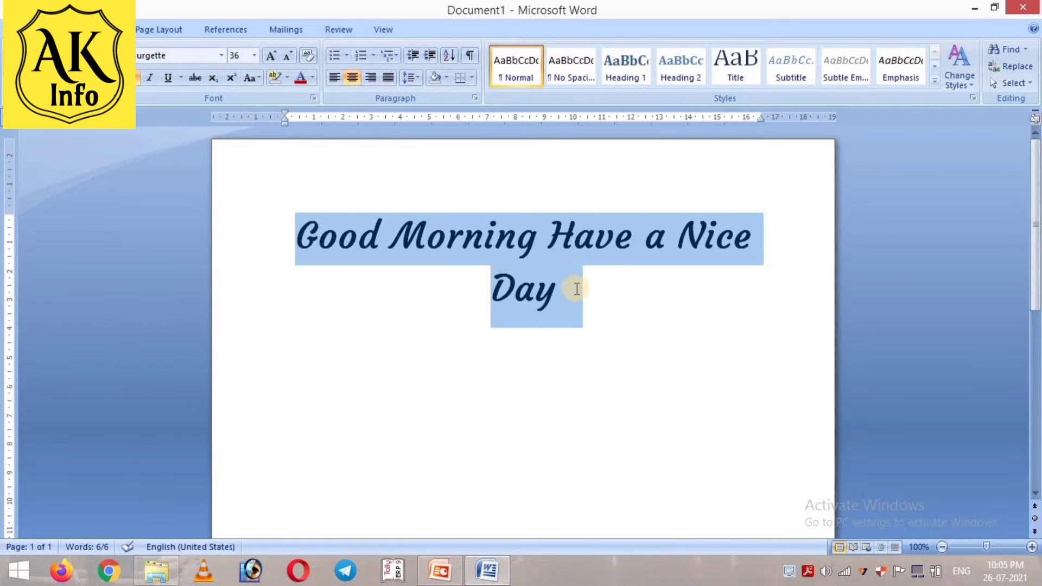
- Try the Courgette greeting at size 72, reduce it to 28 and colour the text dark red
left_click(576, 290)
left_click_drag(576, 289, 316, 179)
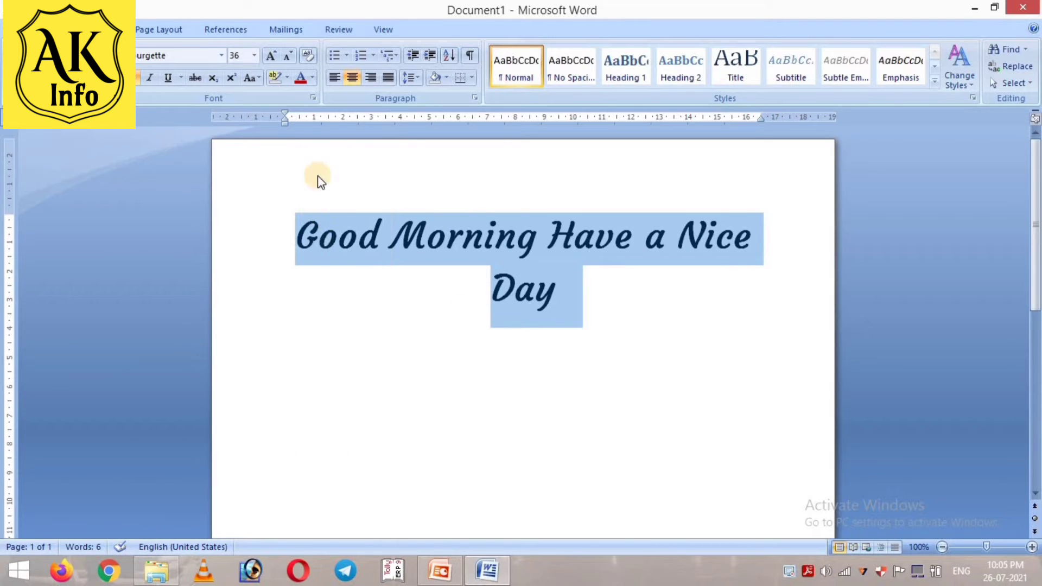
left_click(272, 55)
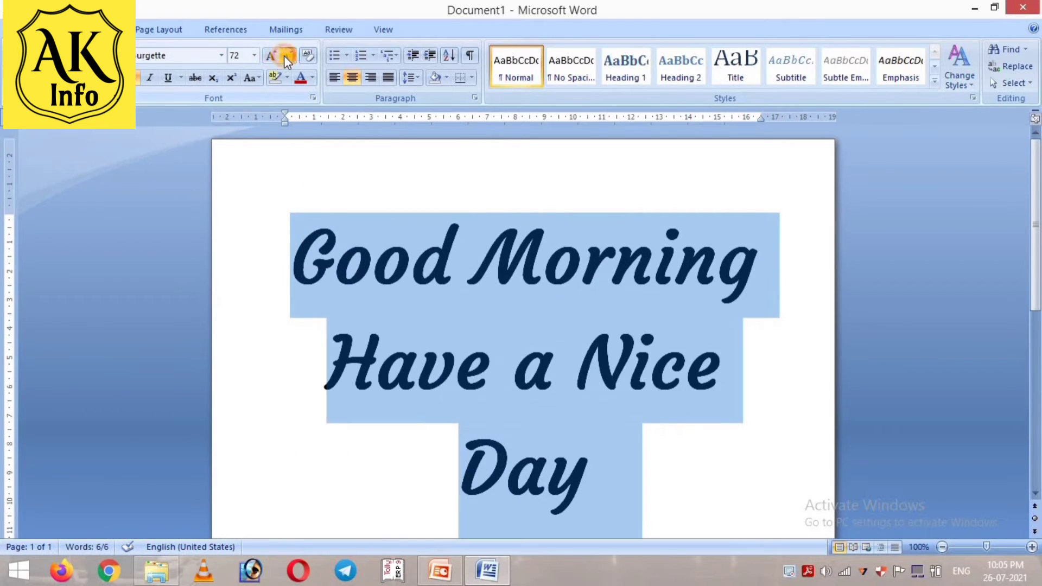
left_click(284, 55)
left_click(285, 55)
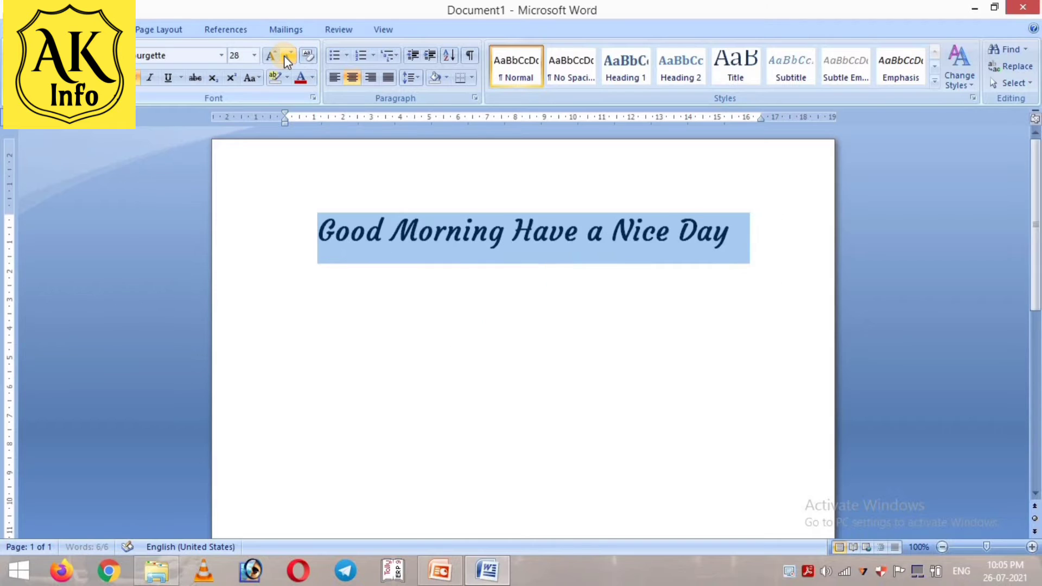
left_click(307, 78)
left_click(737, 290)
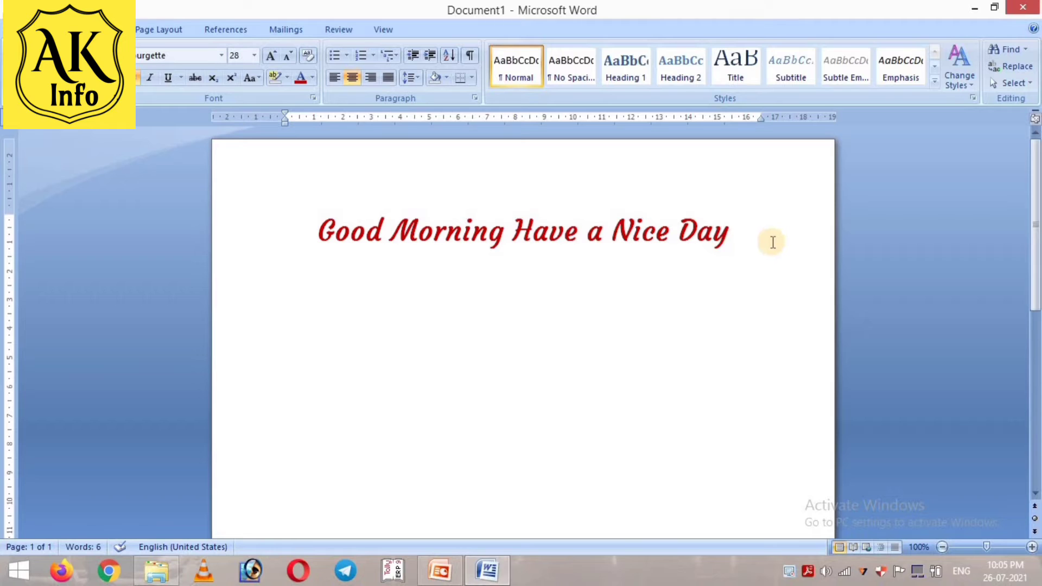
- Select the dark red greeting again and enlarge its font size to 48
left_click_drag(742, 238, 334, 233)
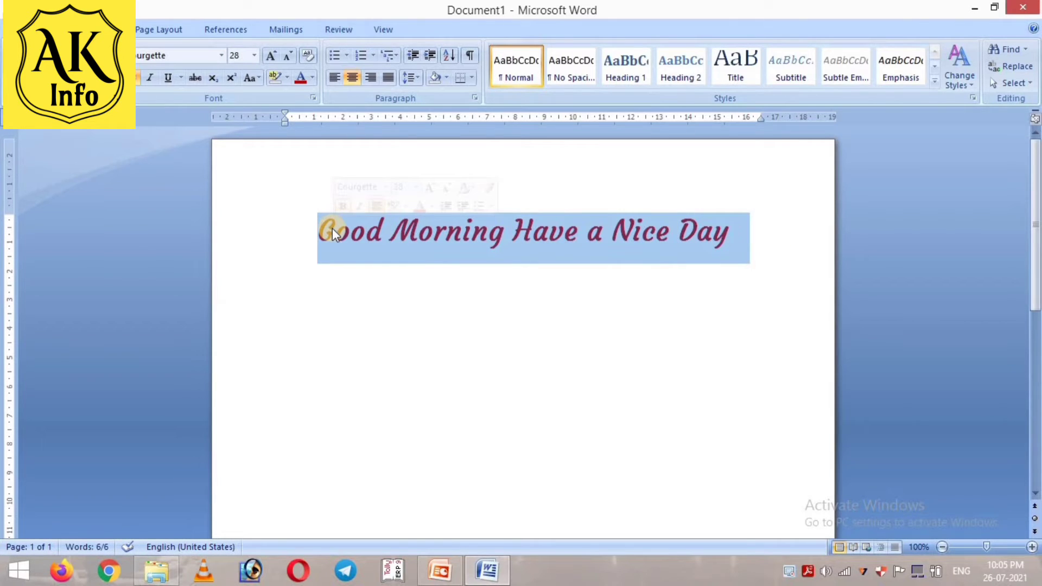
left_click(272, 56)
left_click(271, 56)
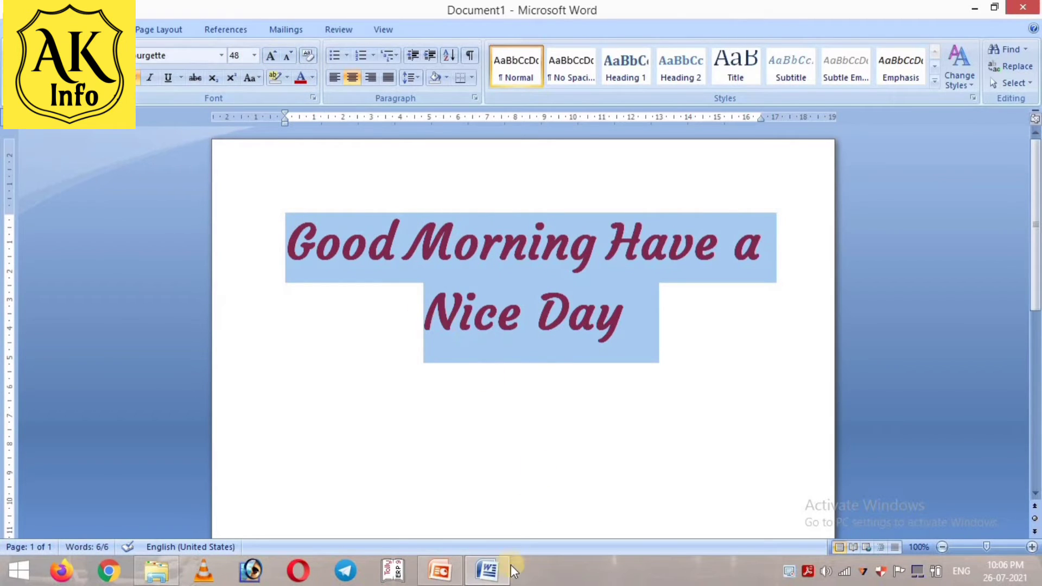
- Switch to PowerPoint, play the slide show from the current slide to the Berkshire Swash slide, and end it
left_click(440, 570)
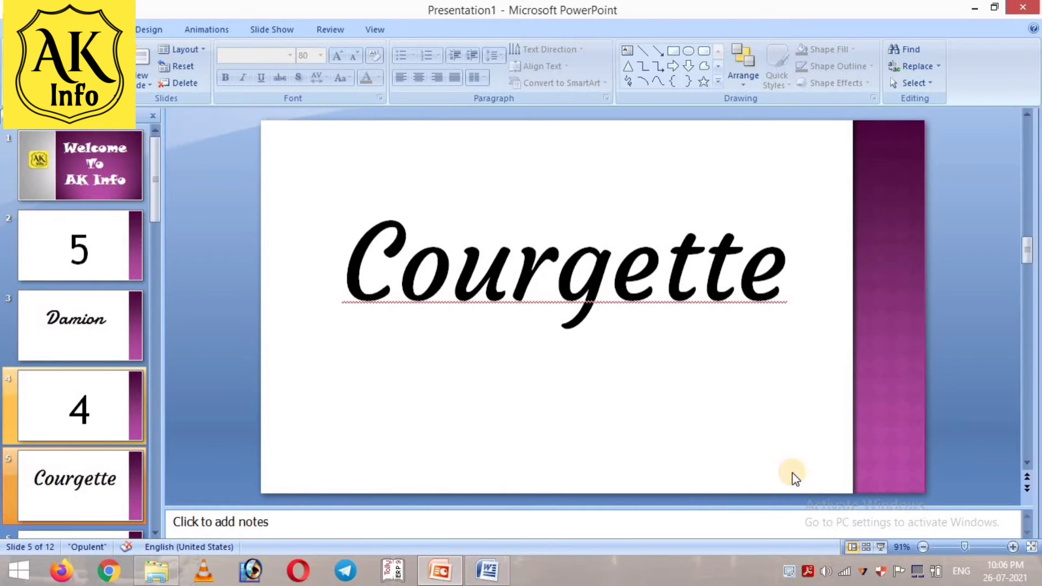
left_click(878, 546)
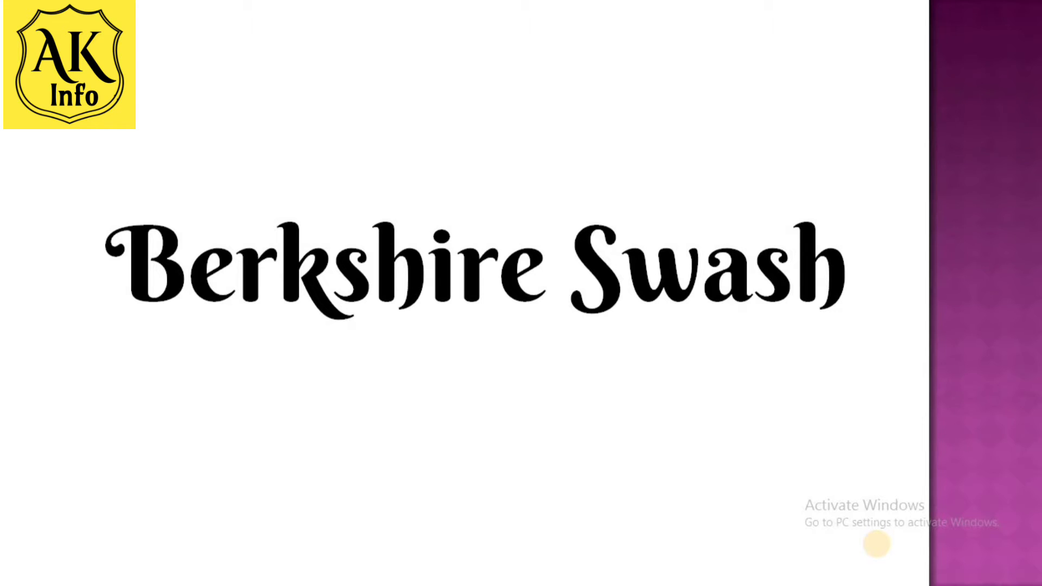
key("Escape")
- Switch to Word and apply the Berkshire Swash font to the selected greeting
left_click(510, 574)
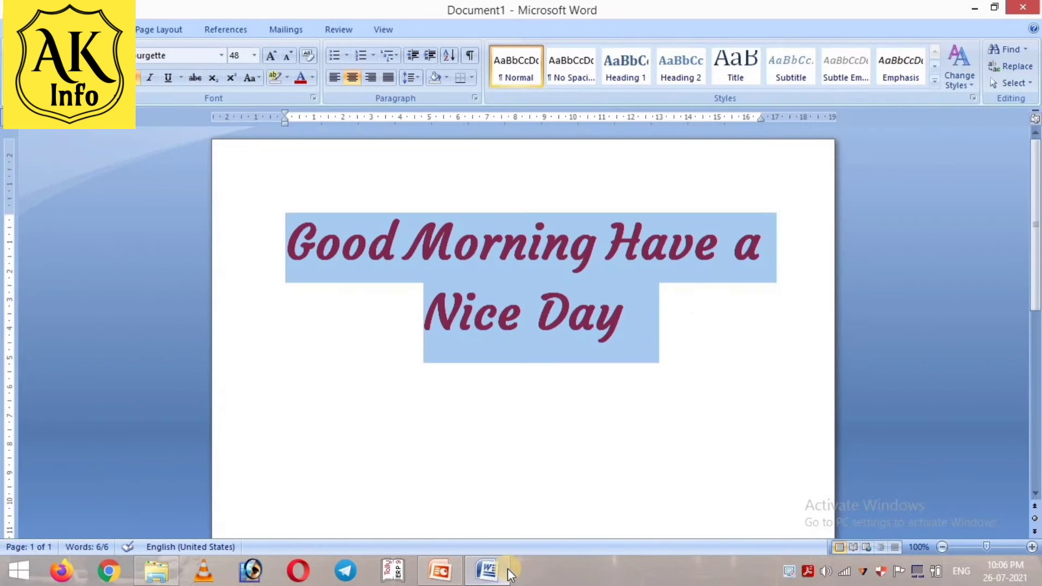
left_click(221, 56)
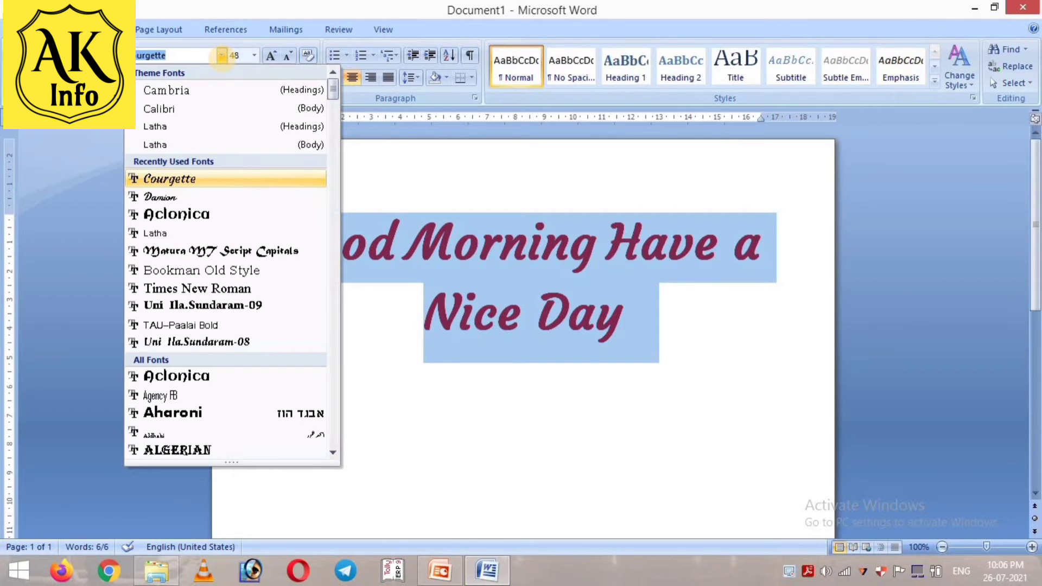
type("Ber")
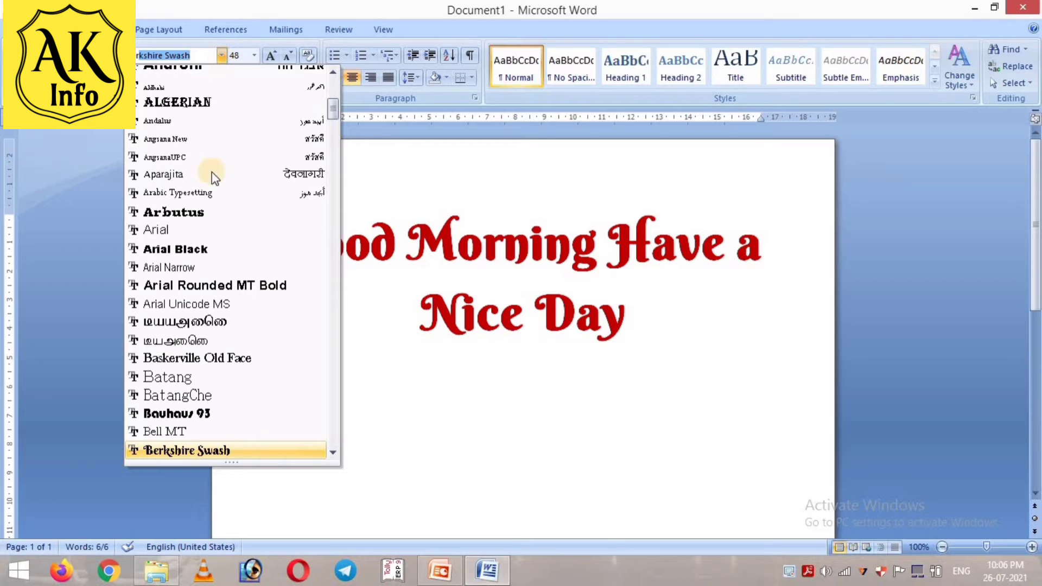
left_click(217, 451)
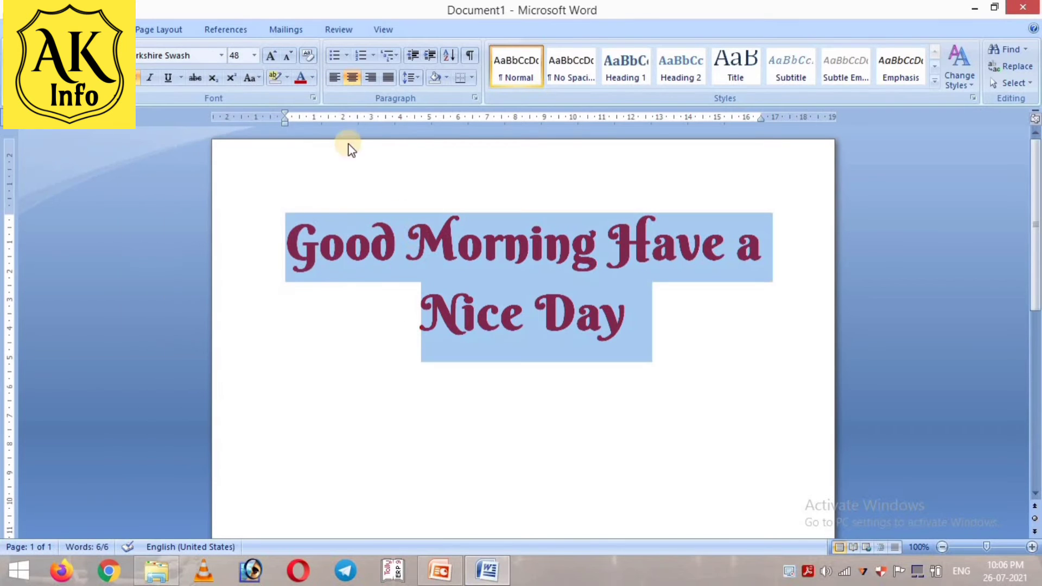
- Try light blue and then black as the text colour of the greeting
left_click(312, 79)
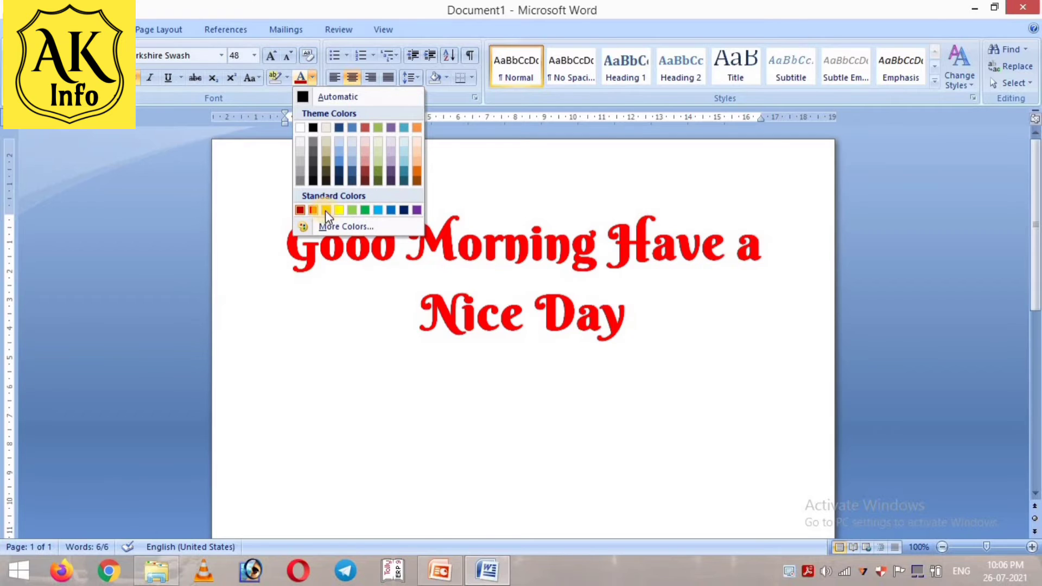
left_click(378, 210)
left_click(694, 330)
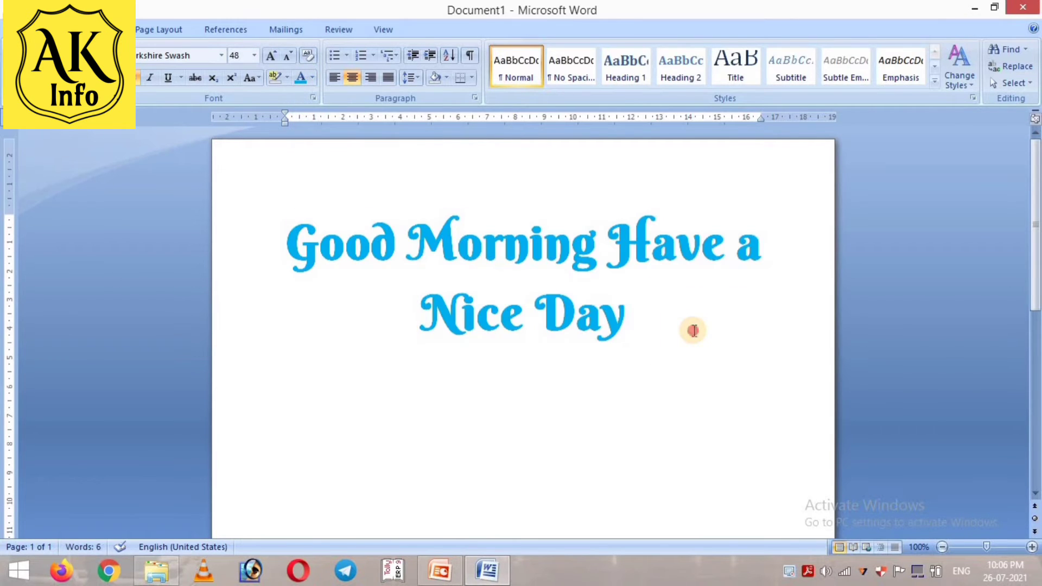
left_click_drag(691, 329, 289, 190)
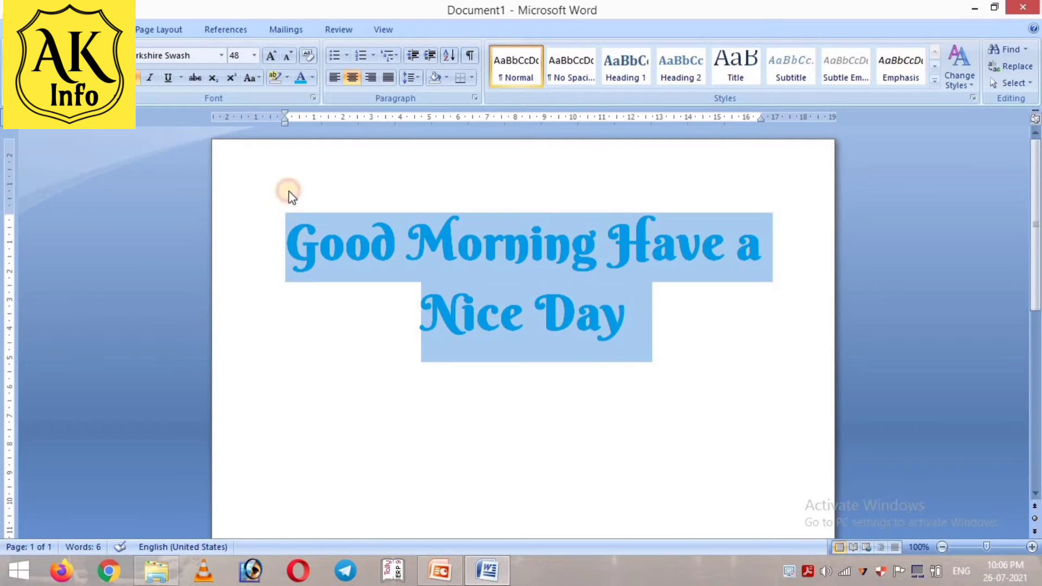
left_click(312, 77)
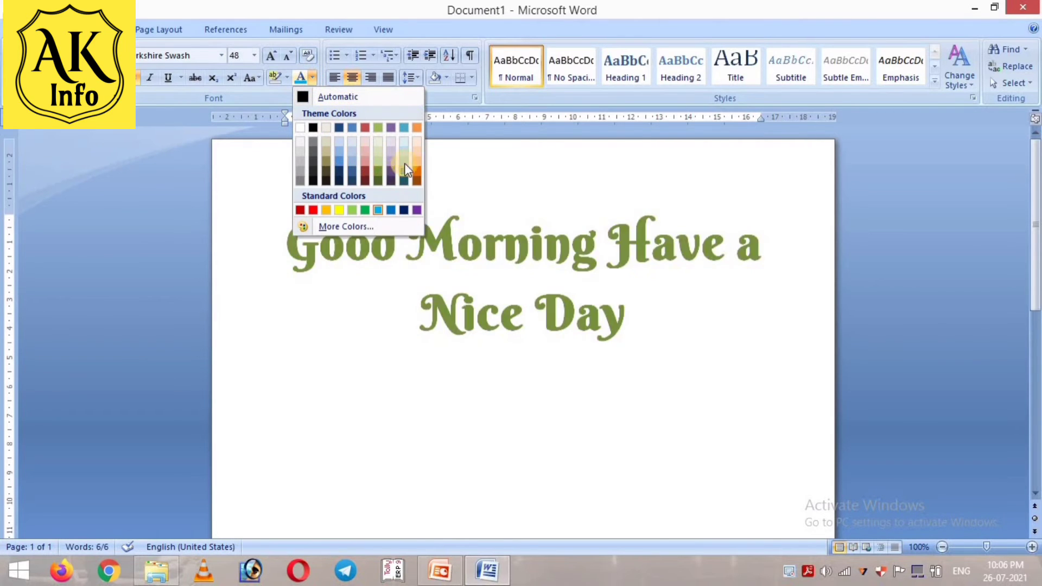
left_click(314, 128)
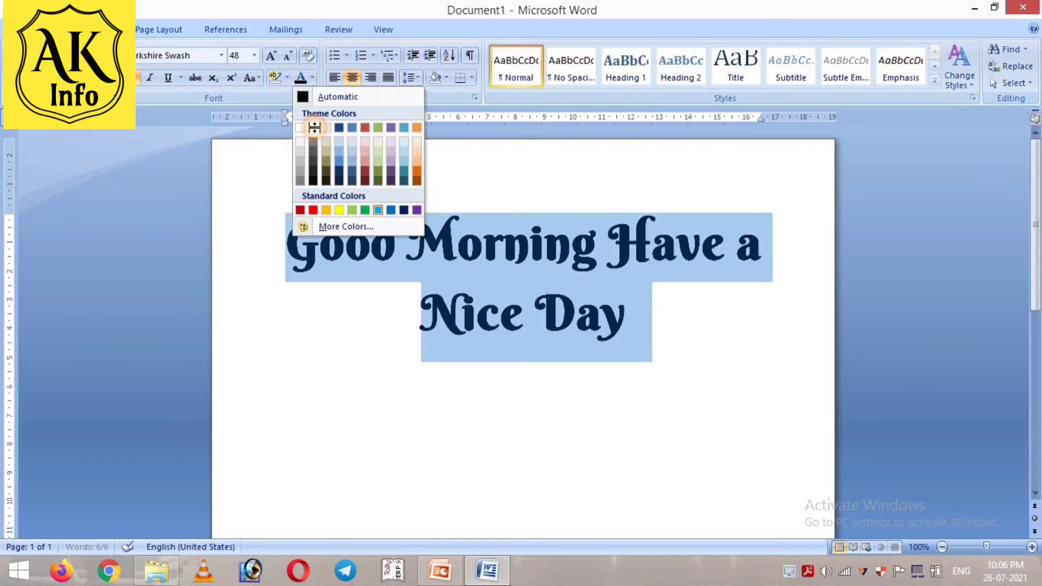
- Set the greeting's text colour to red and reduce its font size to 28
left_click(313, 77)
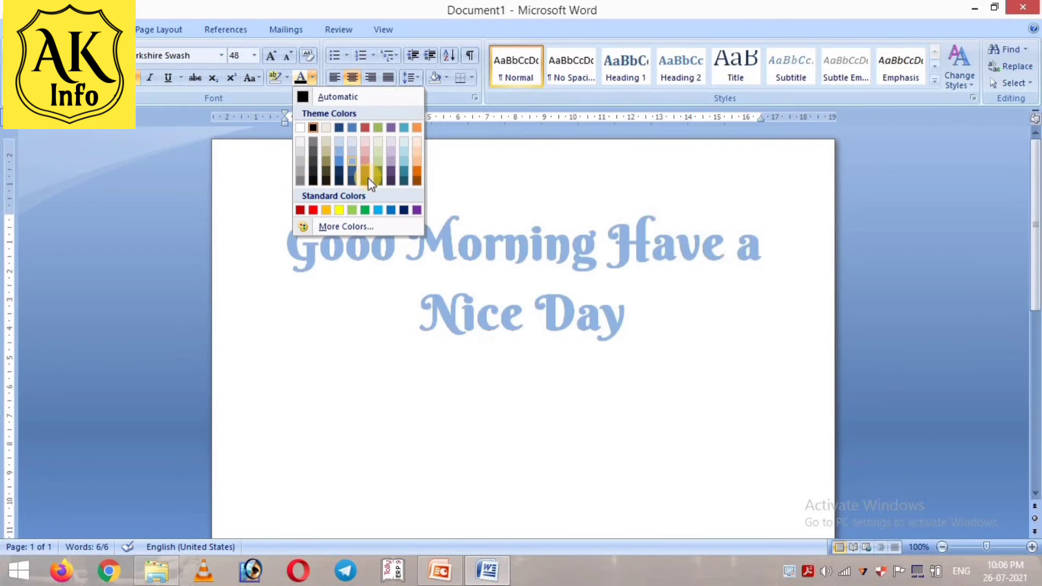
left_click(300, 210)
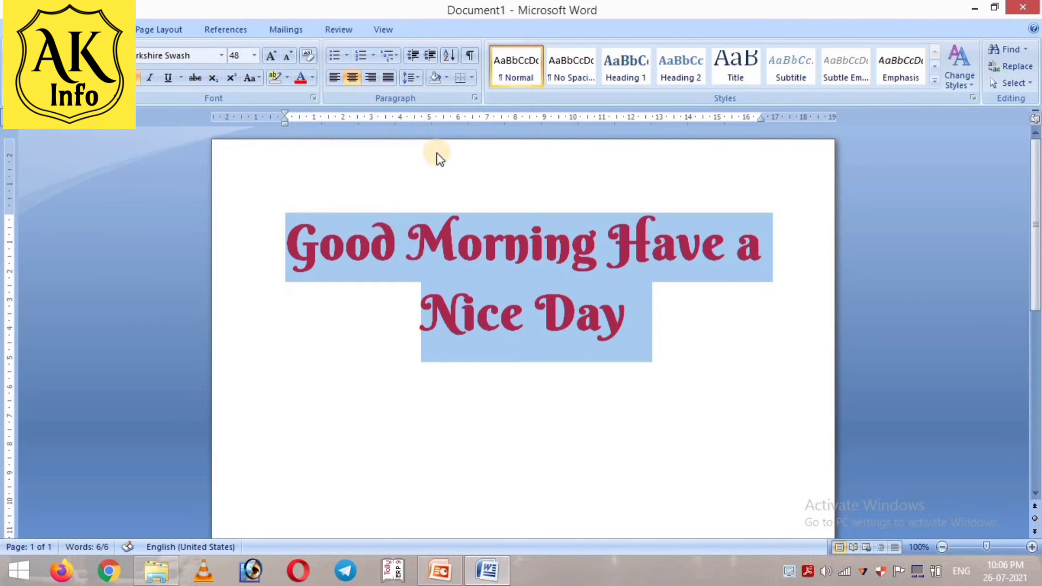
left_click(291, 57)
left_click(291, 57)
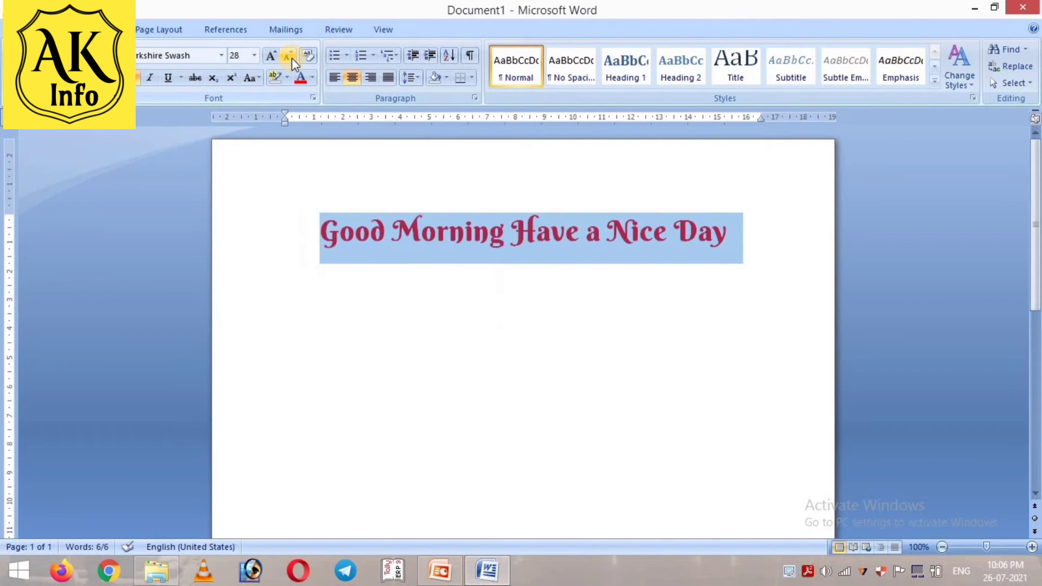
- Change the greeting's letter case to all uppercase and then to all lowercase
key("shift+F3")
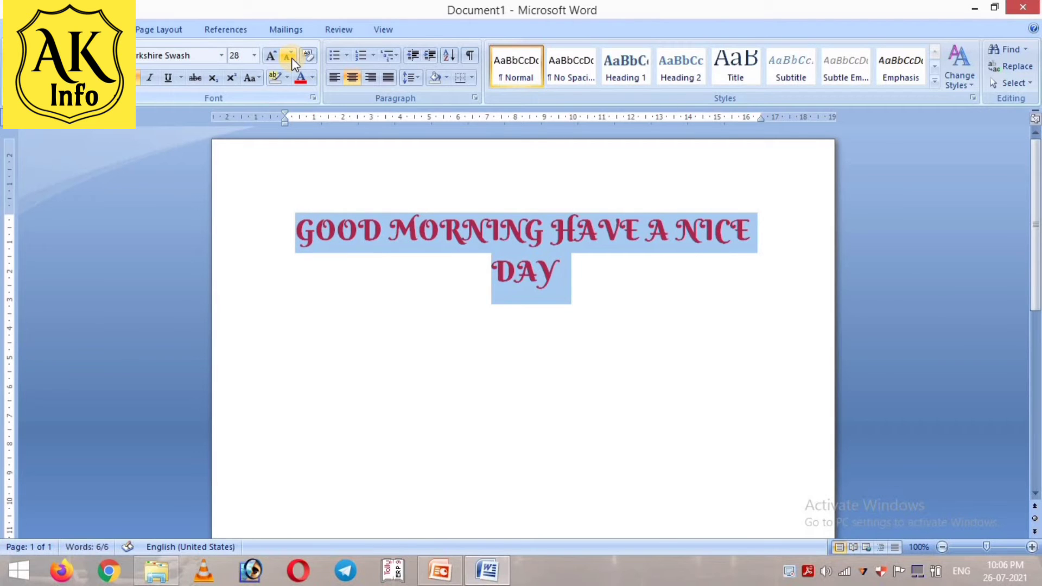
key("shift+F3")
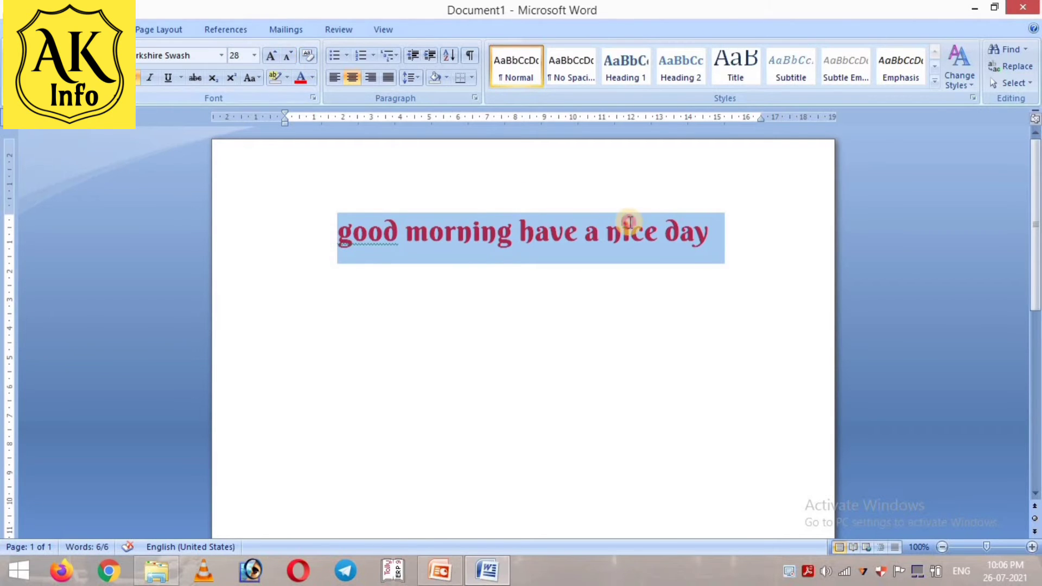
left_click(630, 229)
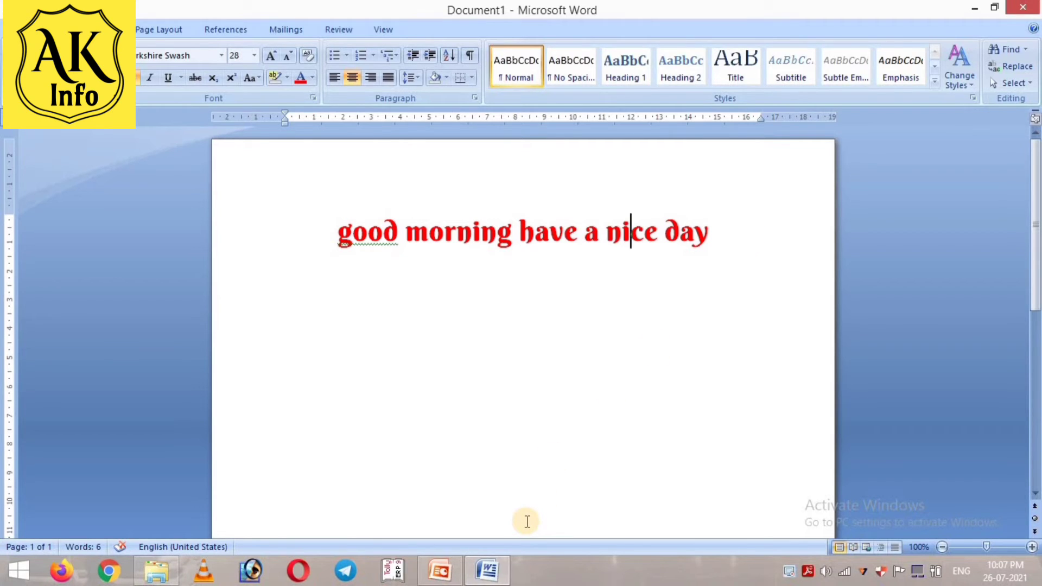
- Switch to PowerPoint, play the slide show from the current slide to the Arbutus slide, and end it
left_click(444, 571)
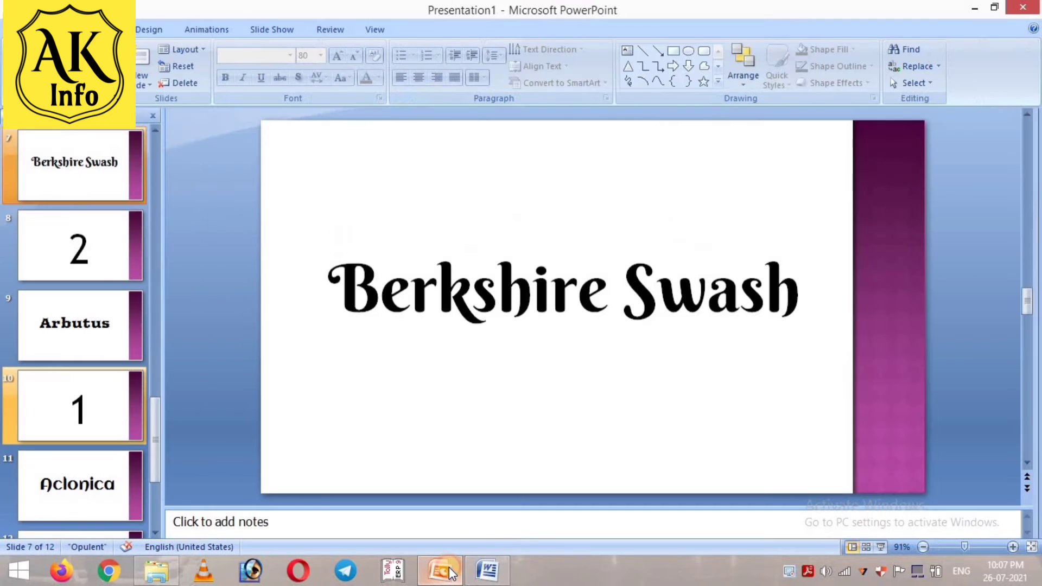
left_click(883, 544)
left_click(885, 542)
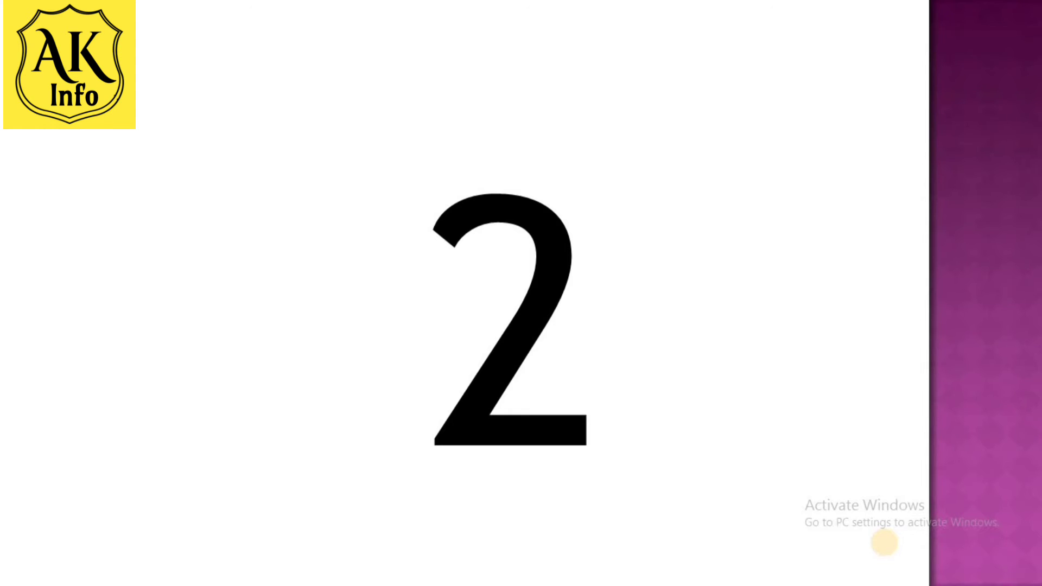
left_click(884, 542)
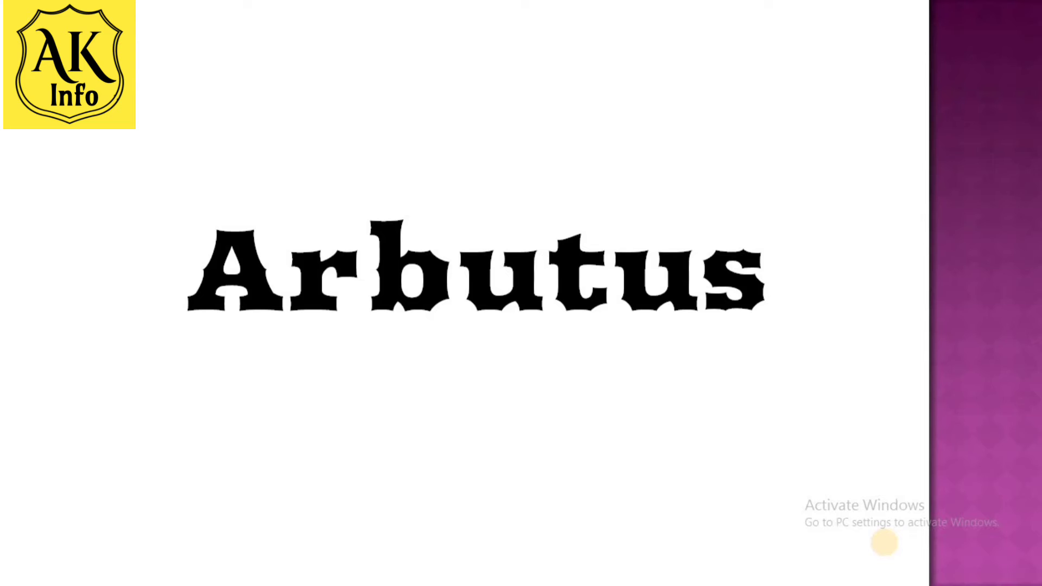
key("Escape")
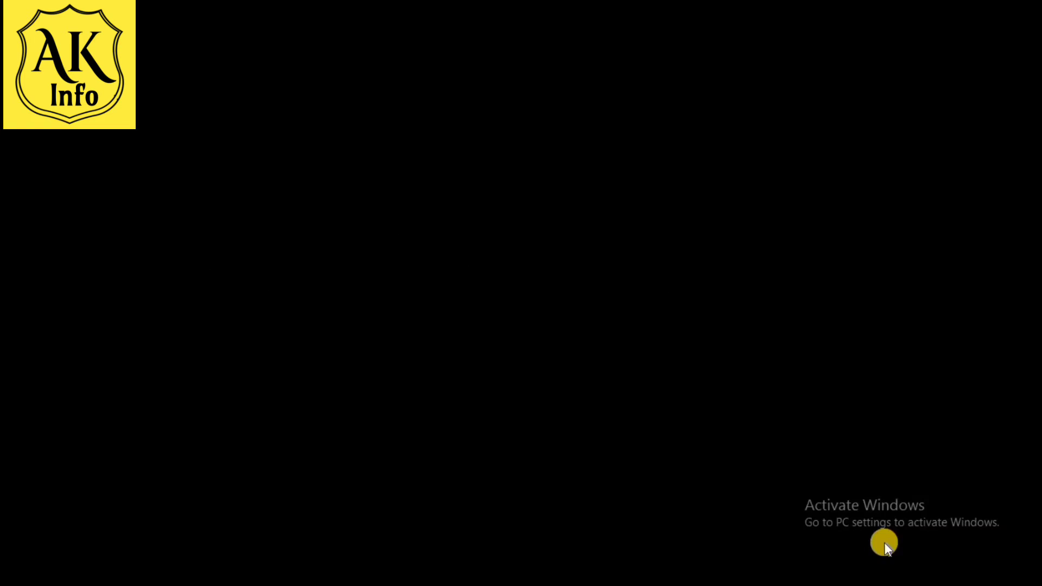
- Switch to Word, select the lowercase greeting line and apply the Arbutus font to it
left_click(487, 575)
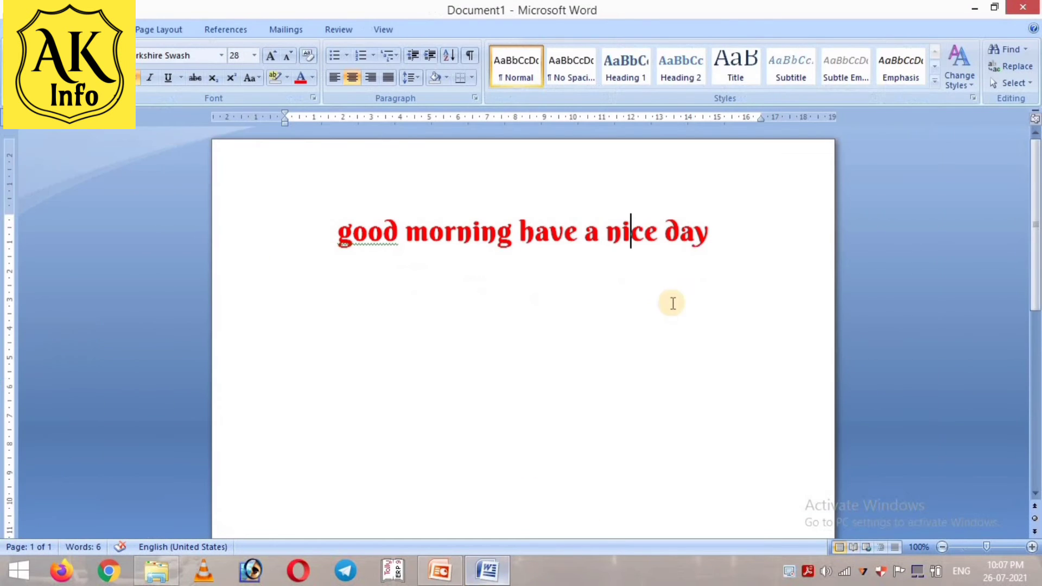
left_click_drag(716, 237, 309, 237)
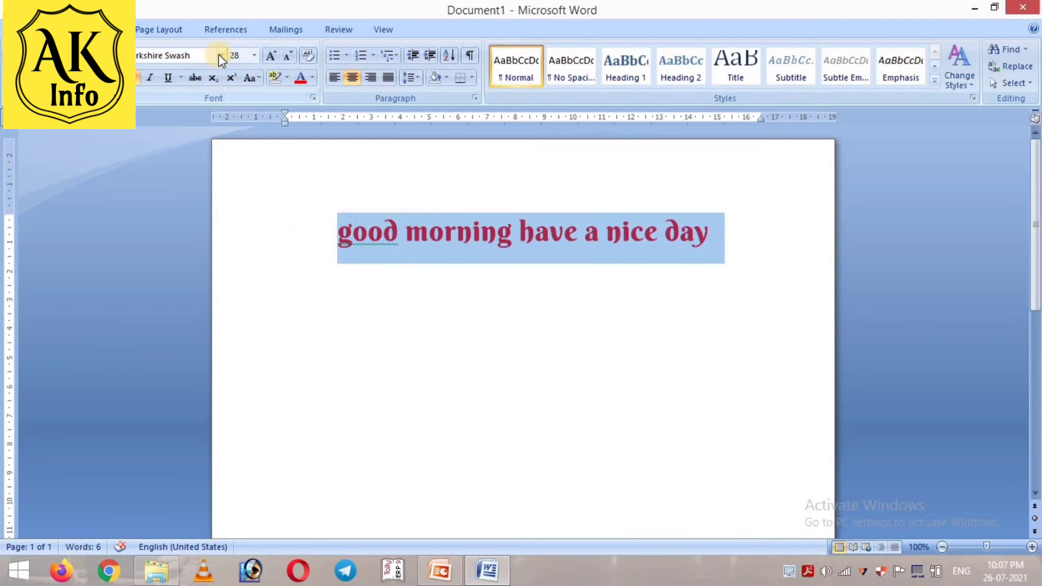
left_click(220, 54)
key("Down")
key("Down")
key("Down")
key("Down")
key("Down")
key("Down")
key("Down")
key("Down")
key("Down")
key("Down")
key("Down")
key("Down")
key("Down")
key("Down")
key("Down")
key("Down")
key("Down")
key("Down")
key("Down")
key("Down")
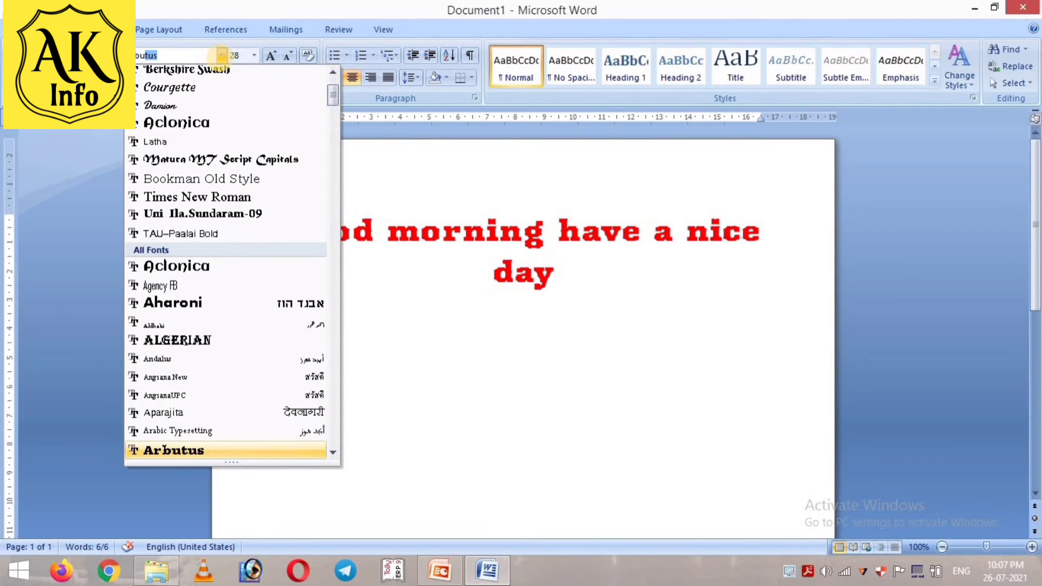
left_click(191, 453)
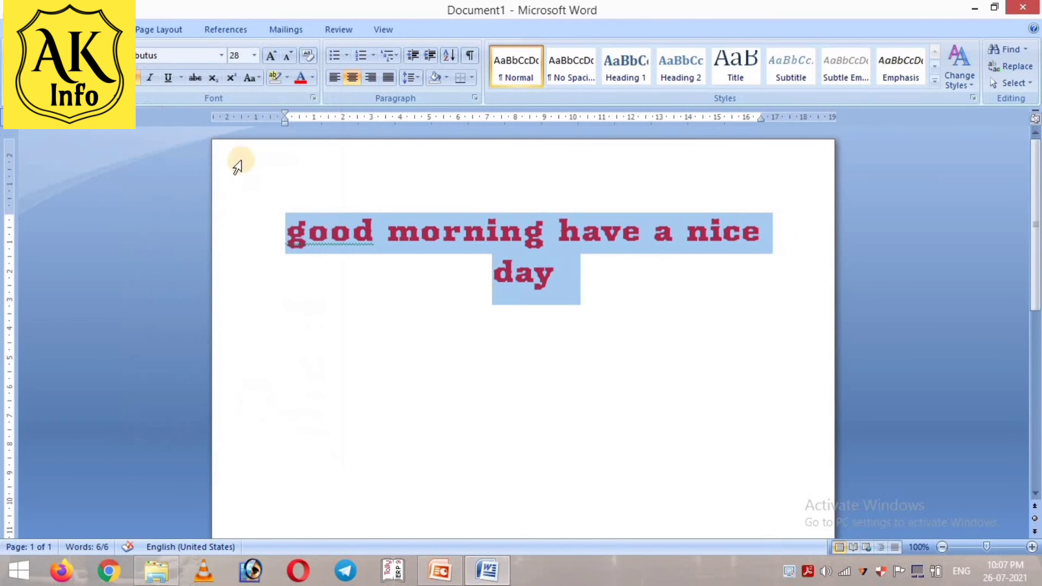
- Capitalize each word of the greeting and enlarge its font size to 48
key("shift+F3")
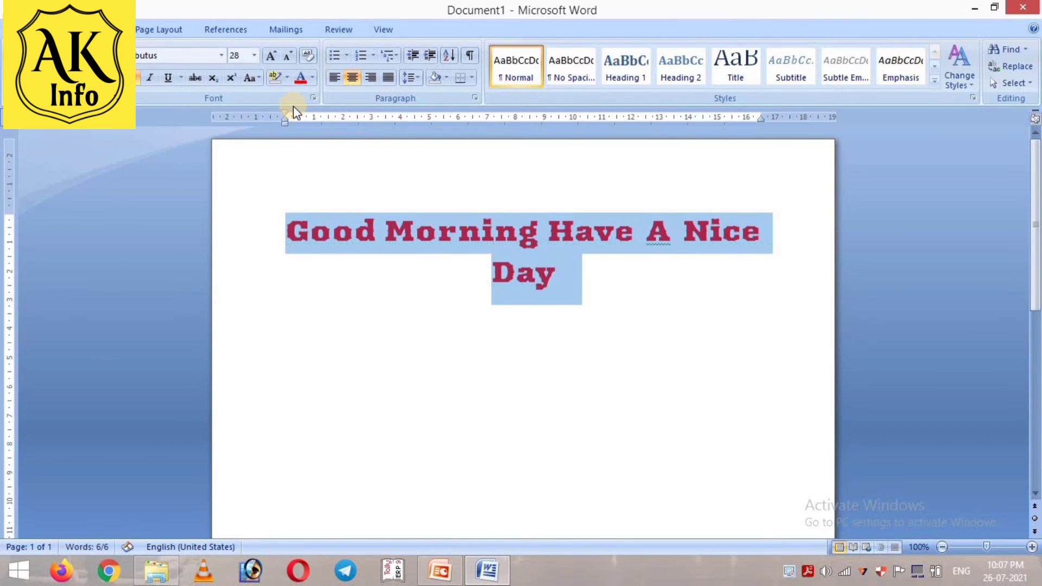
double_click(272, 57)
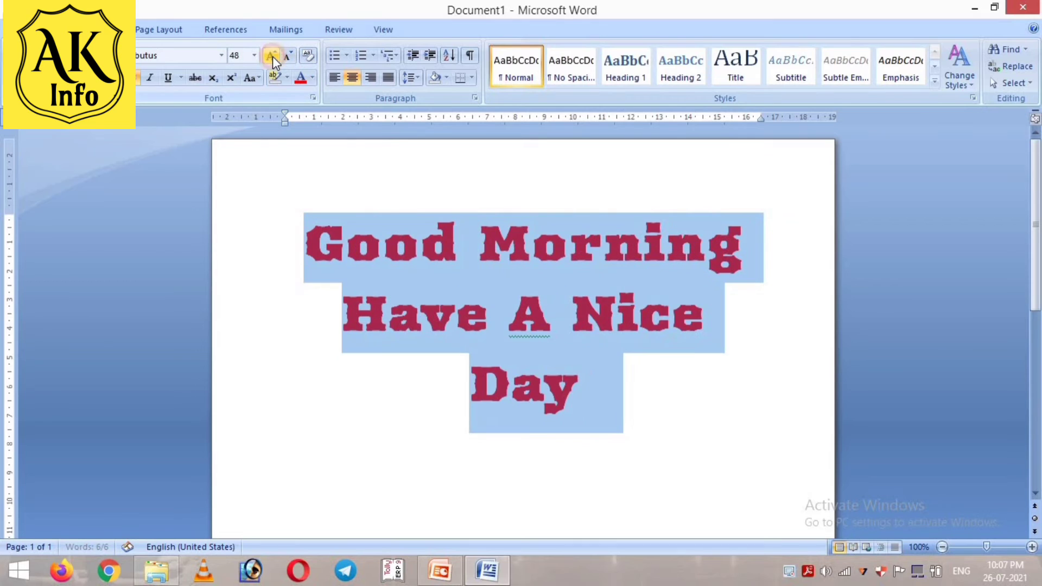
left_click(394, 269)
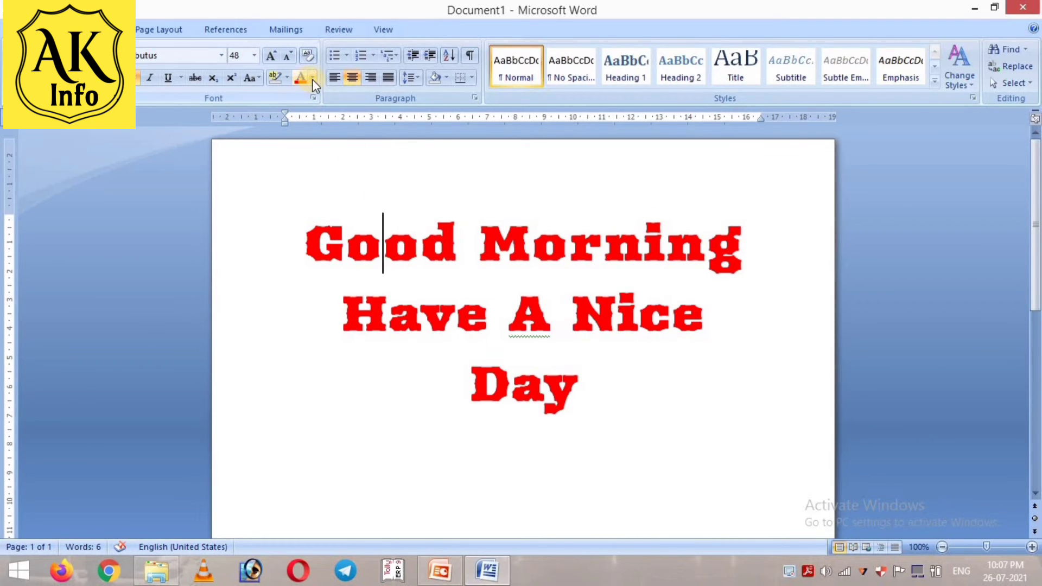
- Select the whole greeting again and reduce its font size to 24
left_click_drag(303, 226, 583, 388)
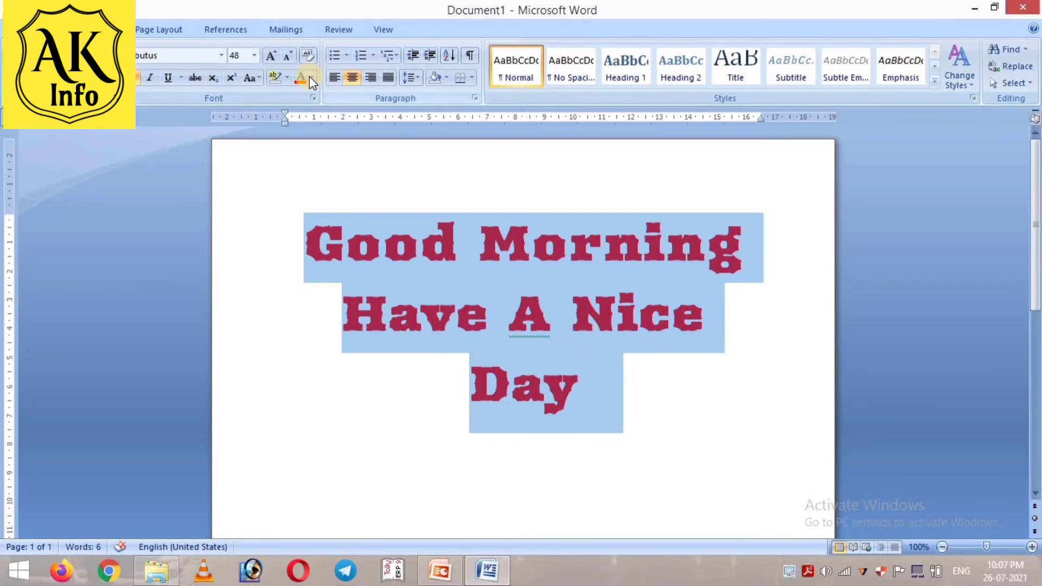
left_click(287, 55)
left_click(288, 55)
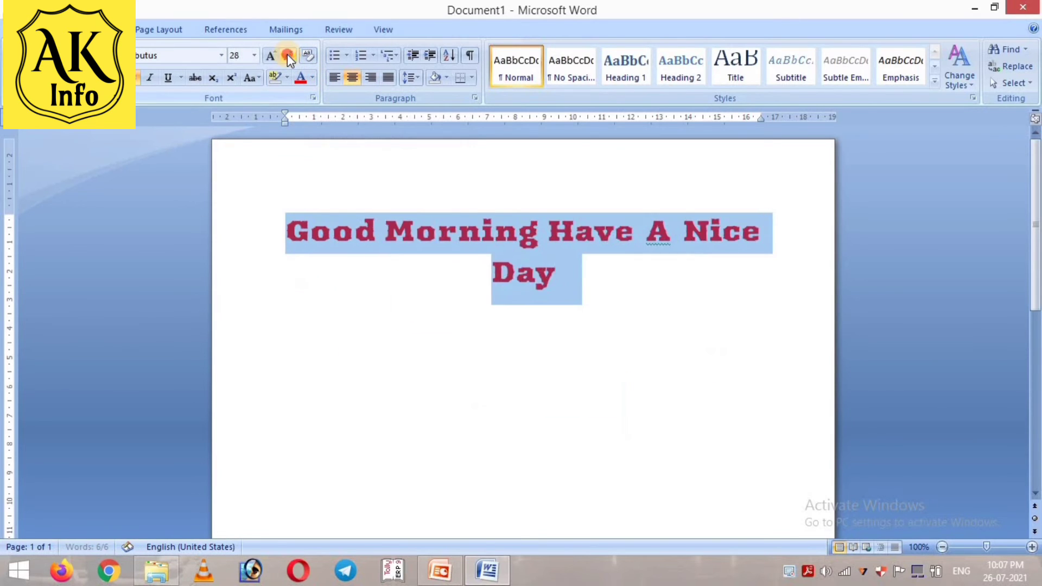
left_click(288, 54)
left_click(288, 55)
left_click(535, 289)
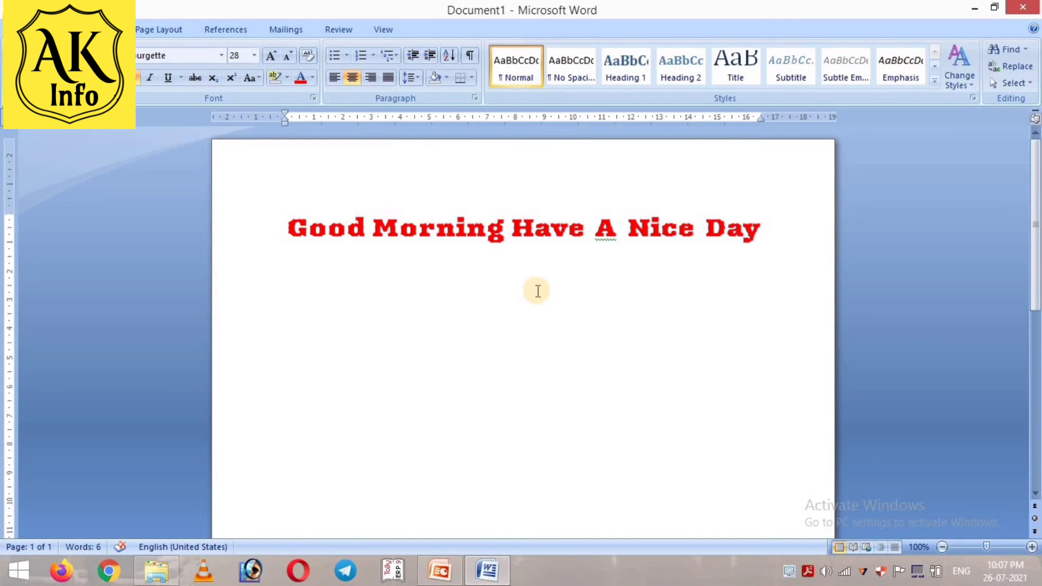
- Switch to PowerPoint and play the slide show from the Arbutus slide to the Aclonica slide
left_click(431, 571)
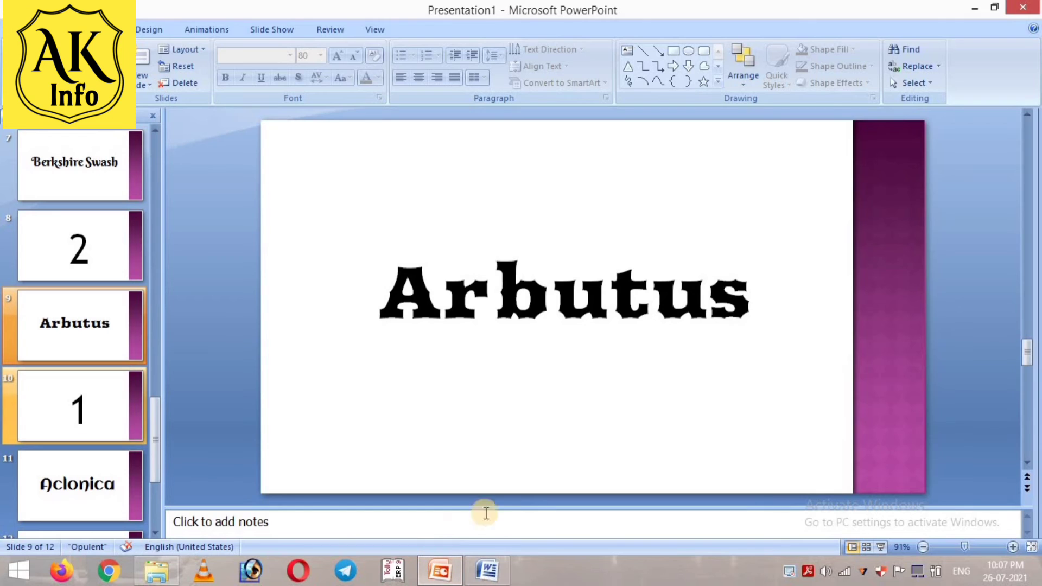
left_click(880, 547)
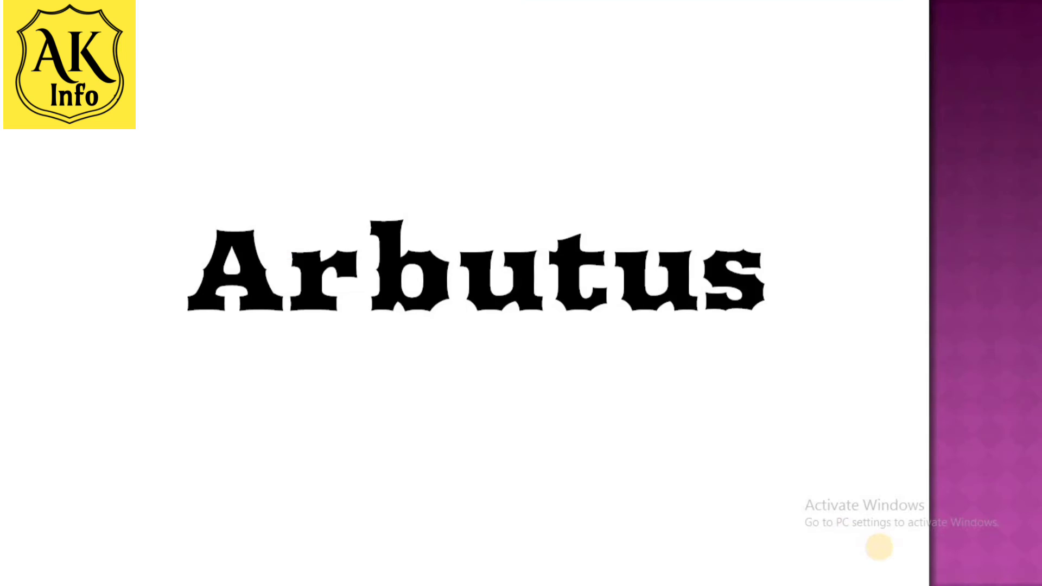
key("Right")
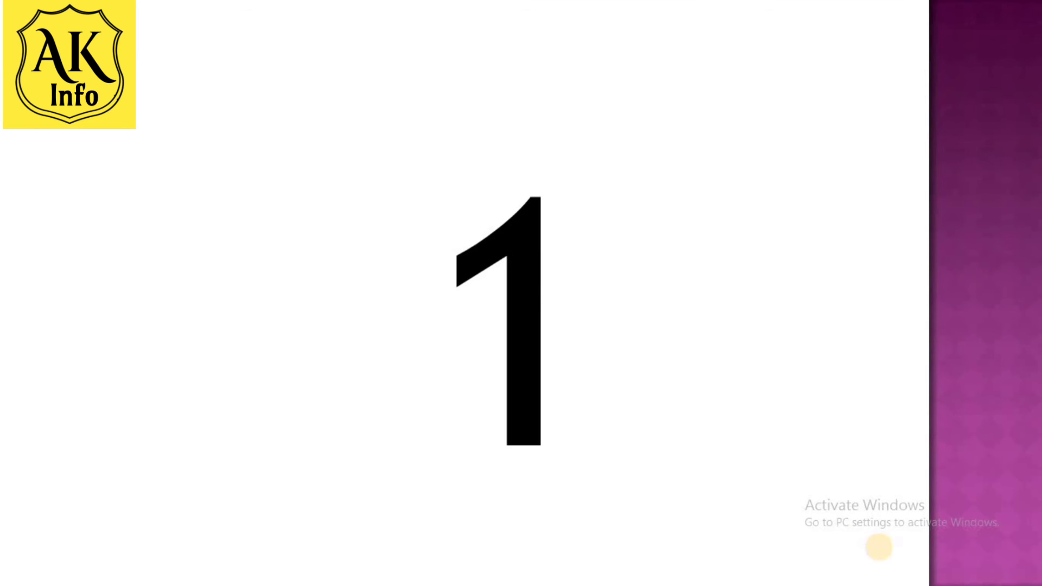
key("Right")
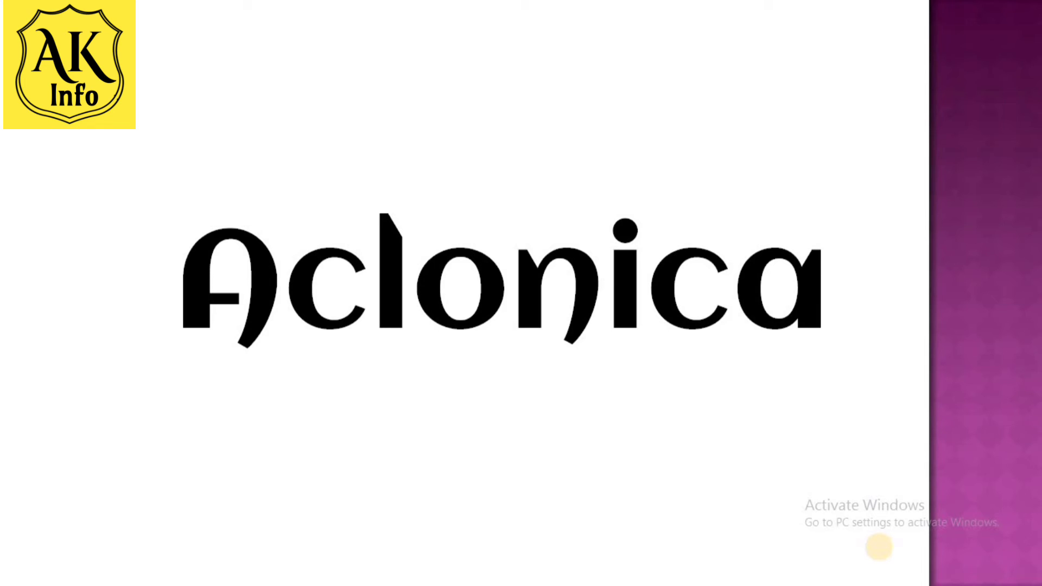
- Switch back to Word and apply the Aclonica font to the selected greeting line
key("alt+Tab")
left_click(220, 55)
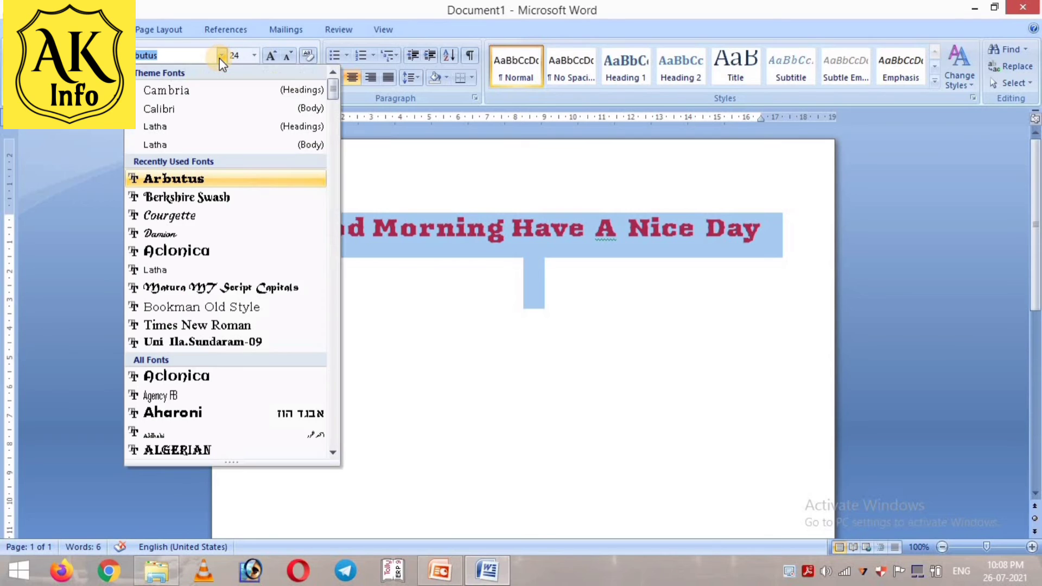
left_click(196, 250)
left_click(455, 301)
left_click_drag(687, 232, 296, 228)
- Add a new line below the greeting containing the person's name with its initial
left_click(767, 229)
key("Return")
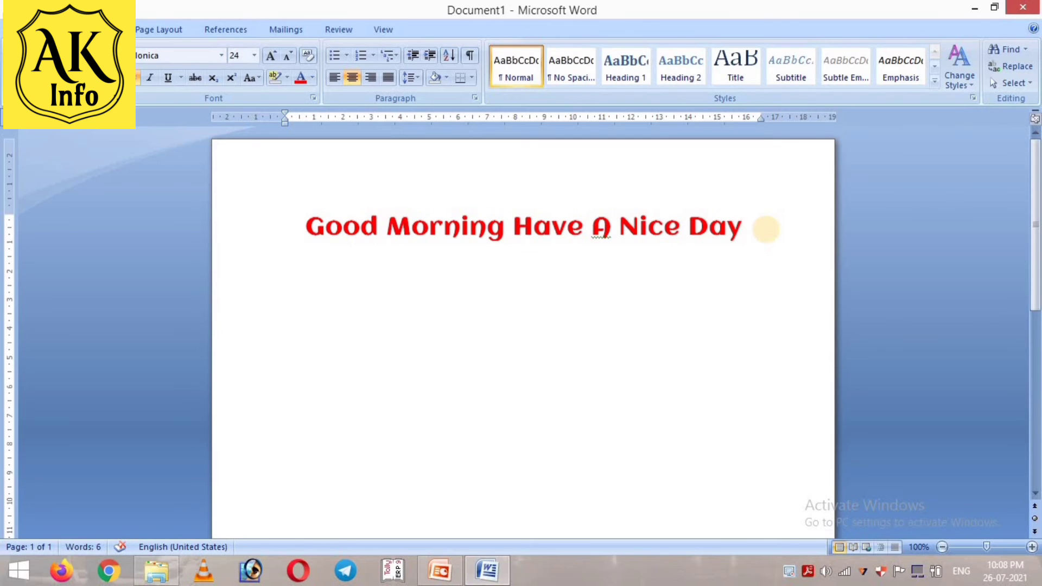
type("A.K")
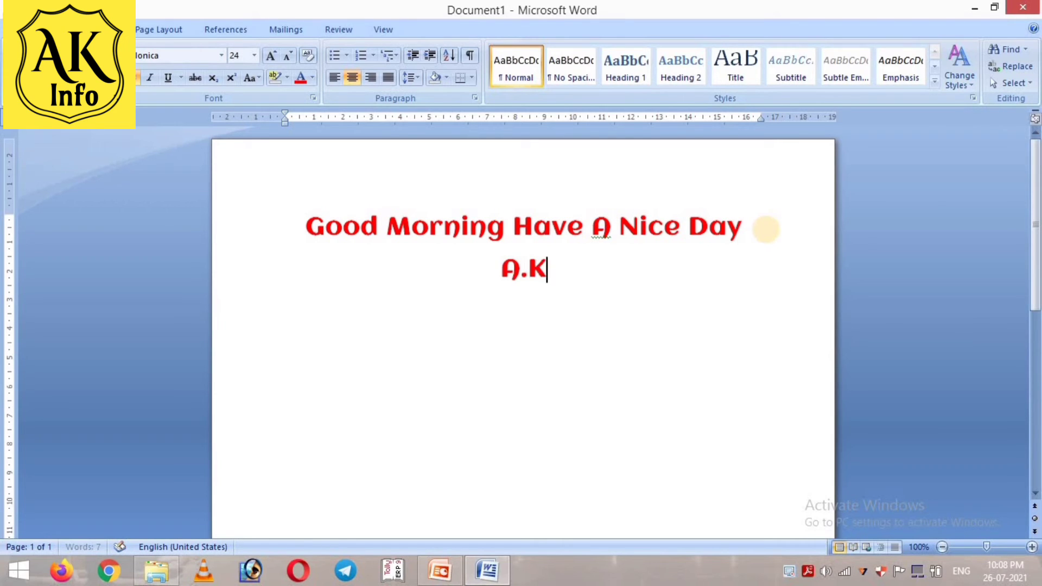
type("arkuvelraj")
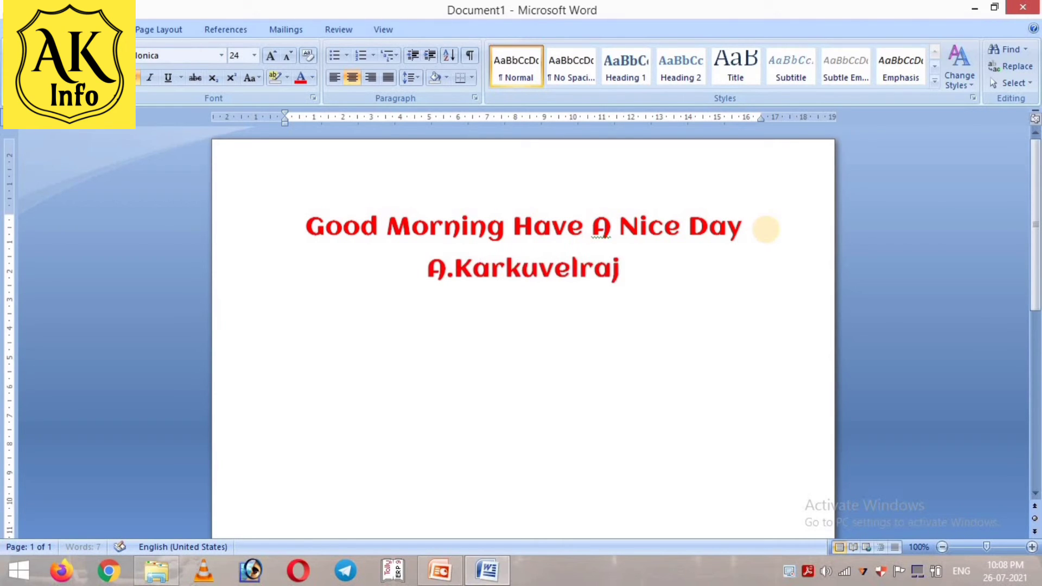
- Select the name line below the greeting and enlarge its font size to 48
triple_click(564, 270)
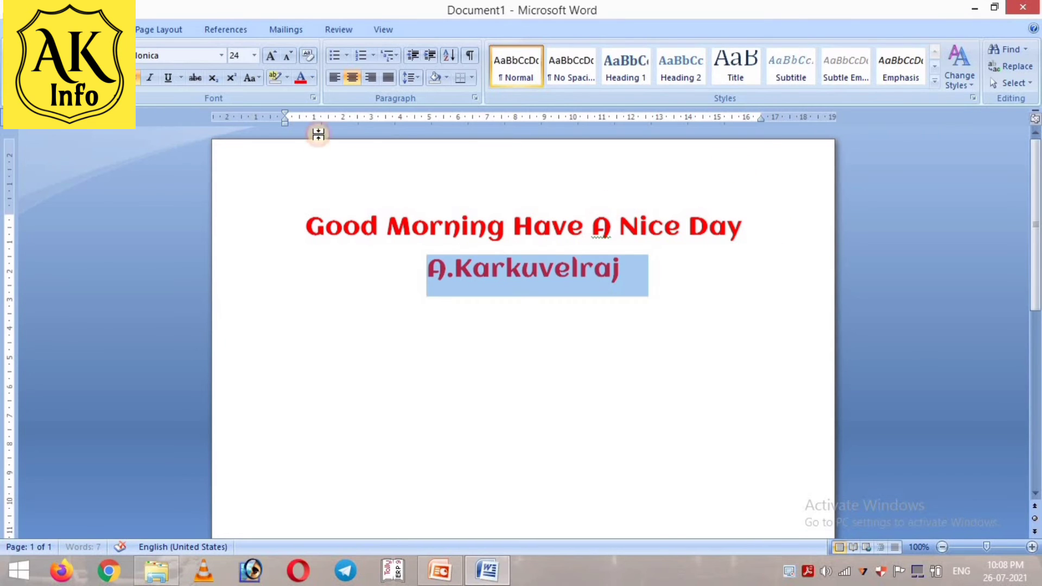
left_click(276, 54)
left_click(276, 54)
left_click(276, 54)
left_click(276, 54)
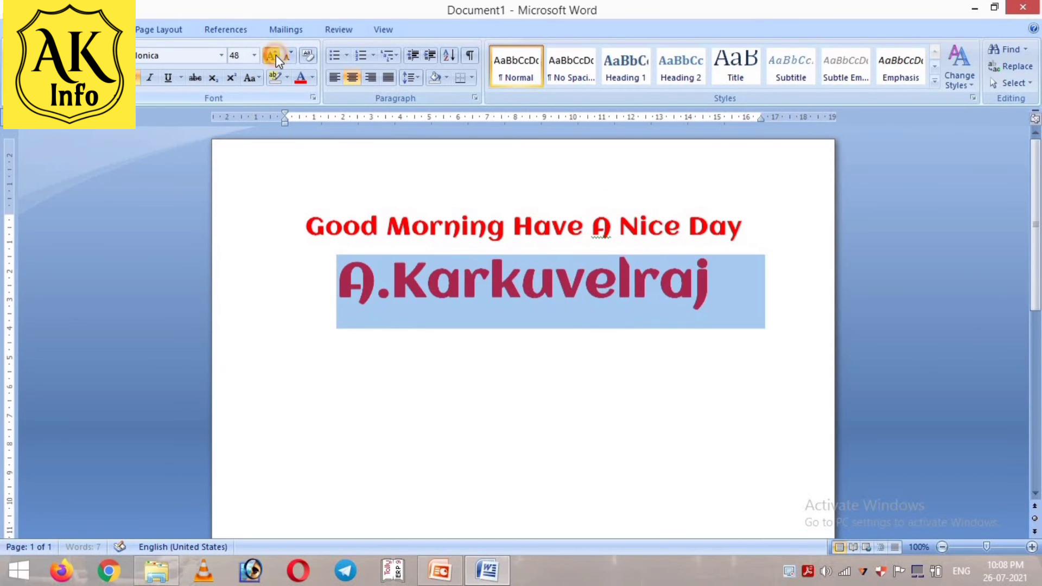
left_click(275, 54)
left_click(290, 54)
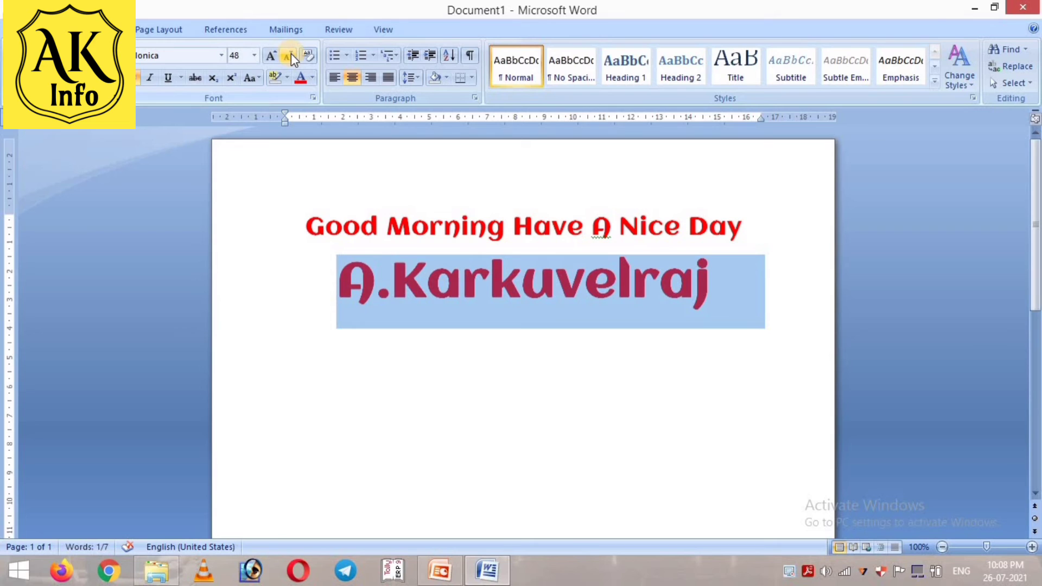
- Cycle the name line's letter case through all uppercase and back to a capitalized name
key("shift+F3")
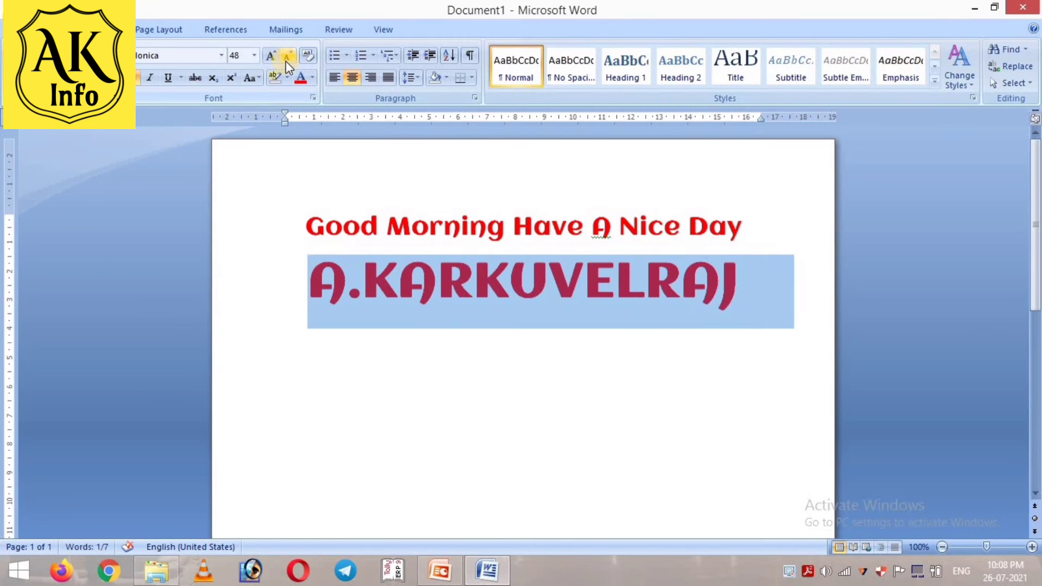
key("shift+F3")
key("shift+F3")
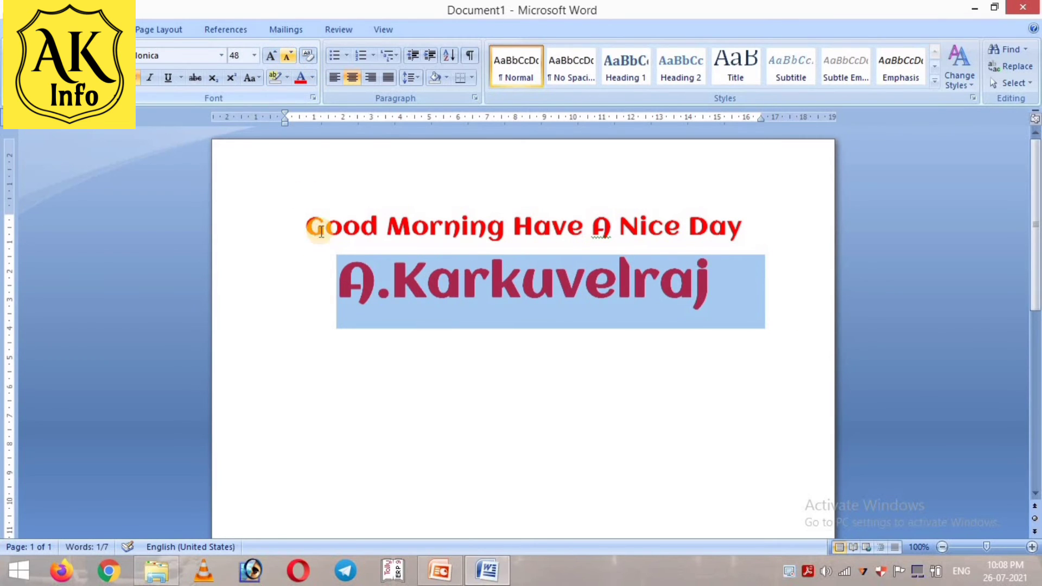
- Select all the text and reduce its font size by one increment, setting the name line to 36
left_click(500, 307)
key("ctrl+a")
left_click(287, 55)
left_click(449, 288)
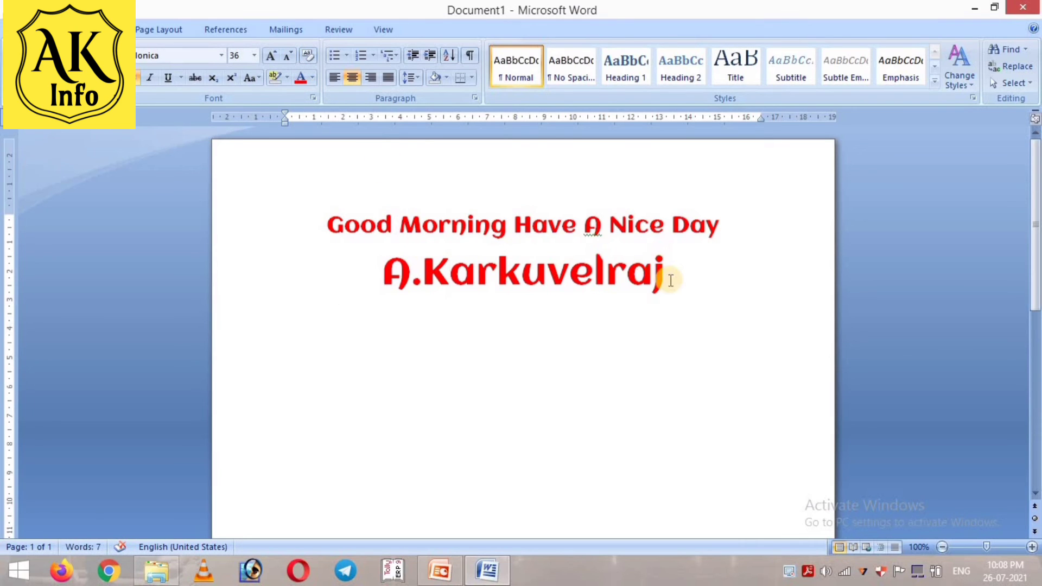